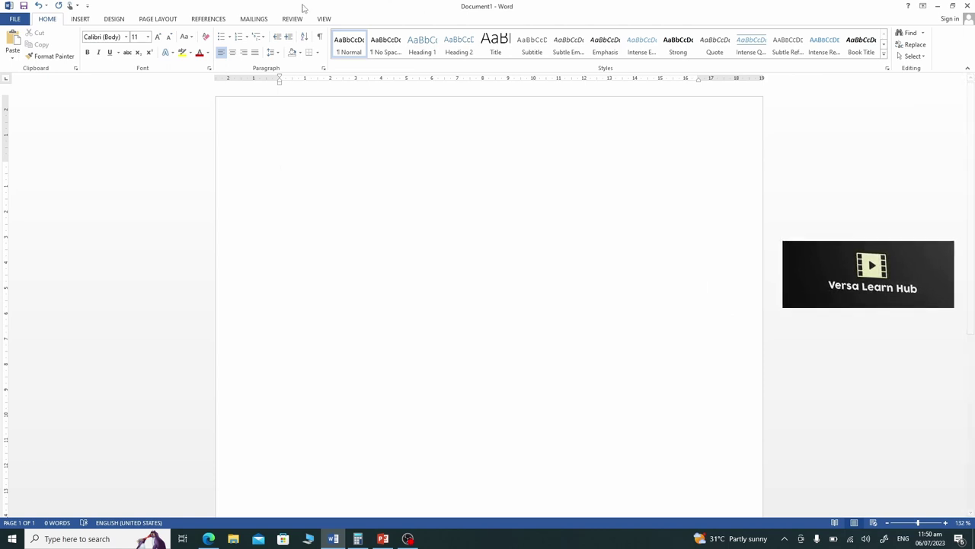
- Insert a Text Cycle SmartArt graphic from the Cycle category
{"action": "left_click", "coordinate": [82, 19]}
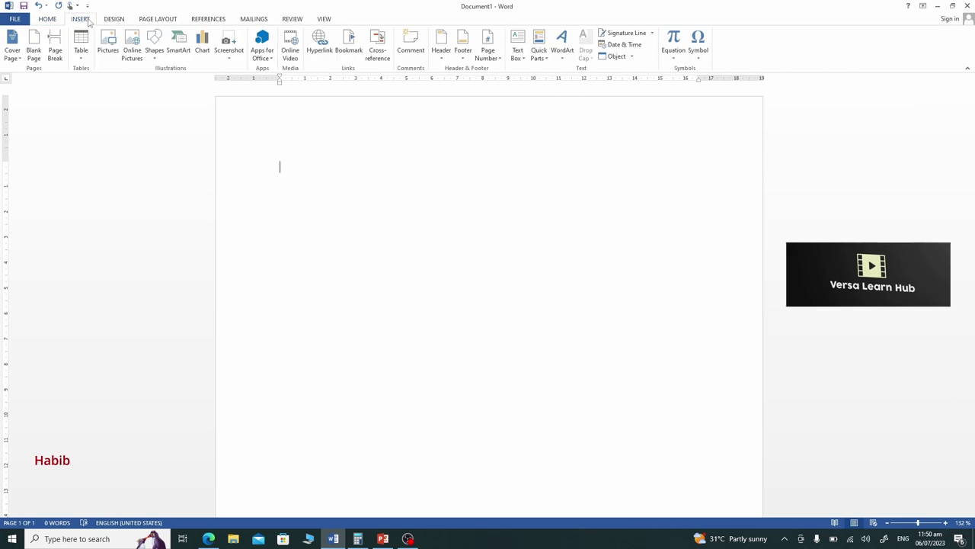
{"action": "left_click", "coordinate": [189, 61]}
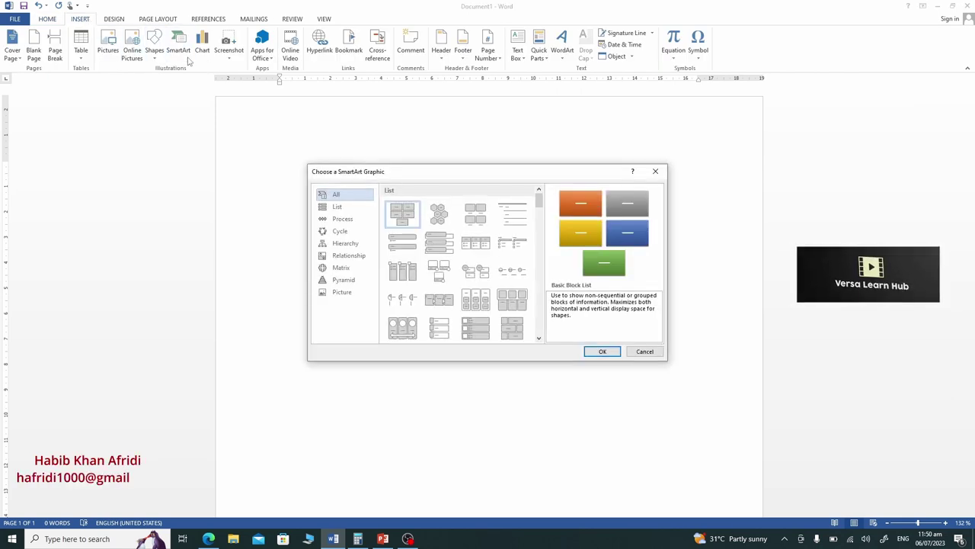
{"action": "left_click", "coordinate": [345, 237]}
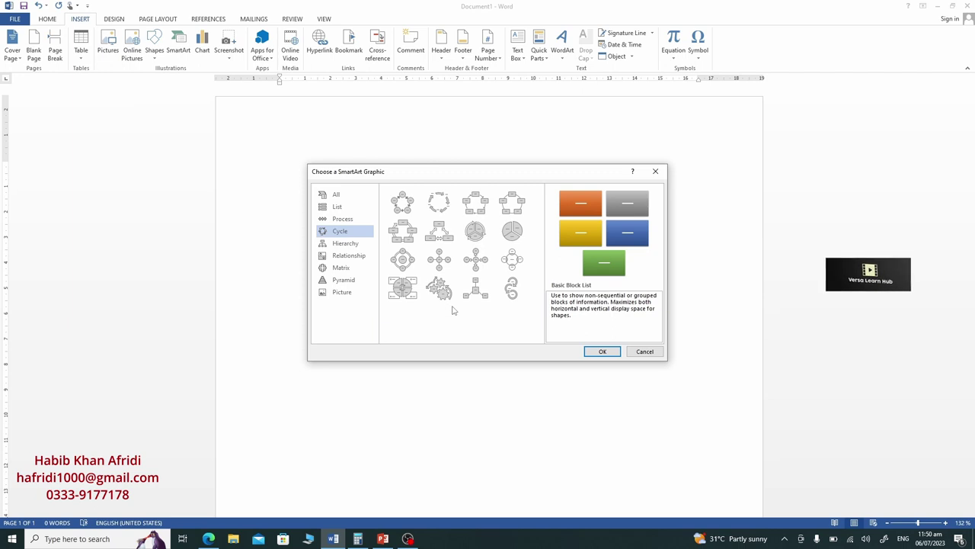
{"action": "left_click", "coordinate": [441, 215]}
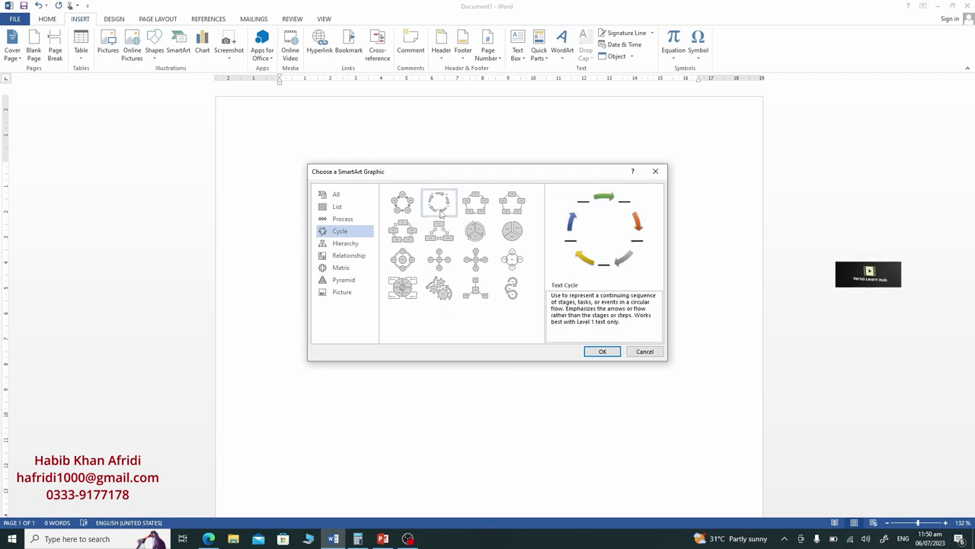
{"action": "left_click", "coordinate": [600, 352]}
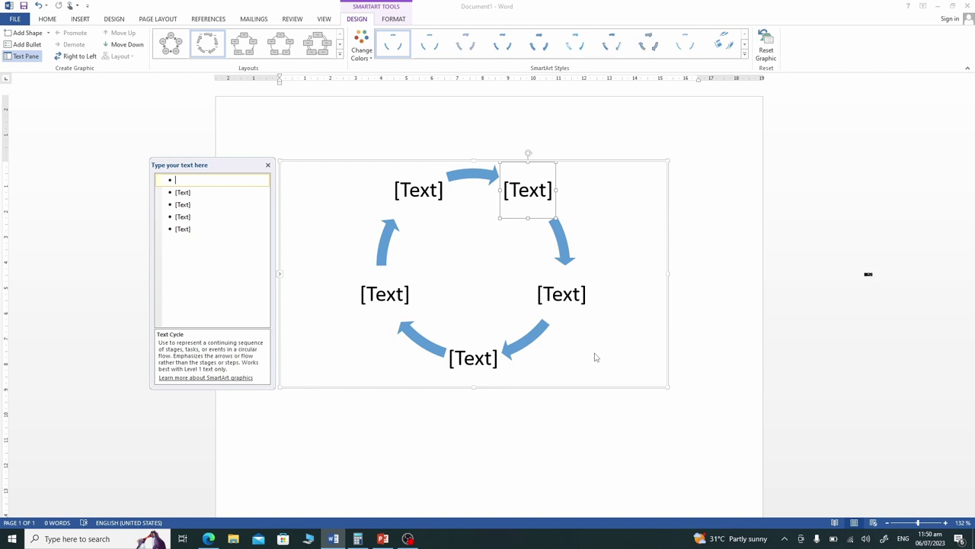
{"action": "left_click", "coordinate": [519, 192]}
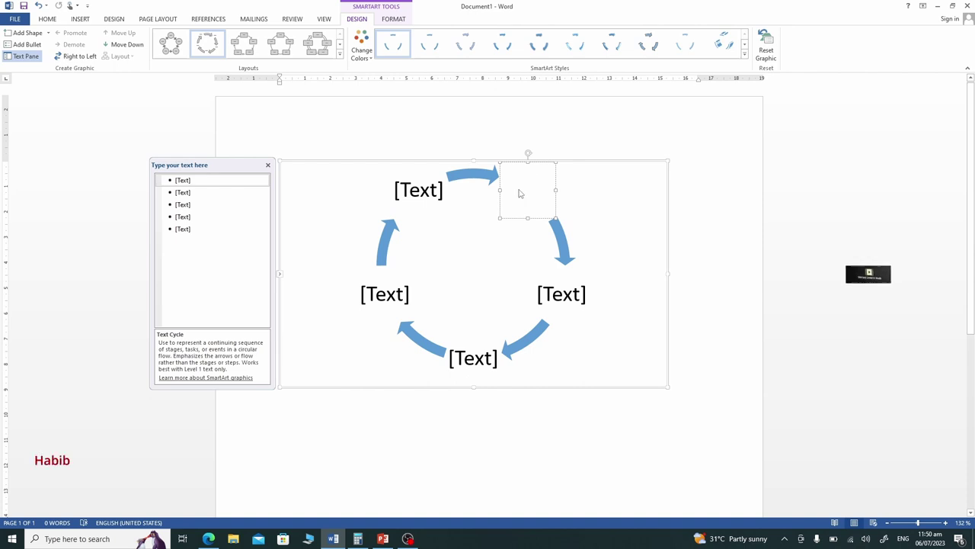
{"action": "left_click", "coordinate": [553, 301]}
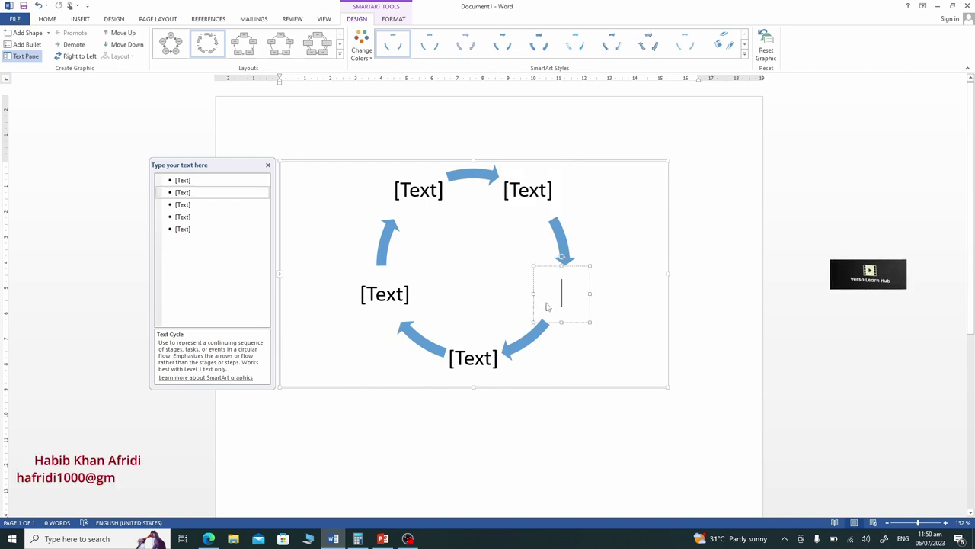
{"action": "left_click", "coordinate": [282, 277]}
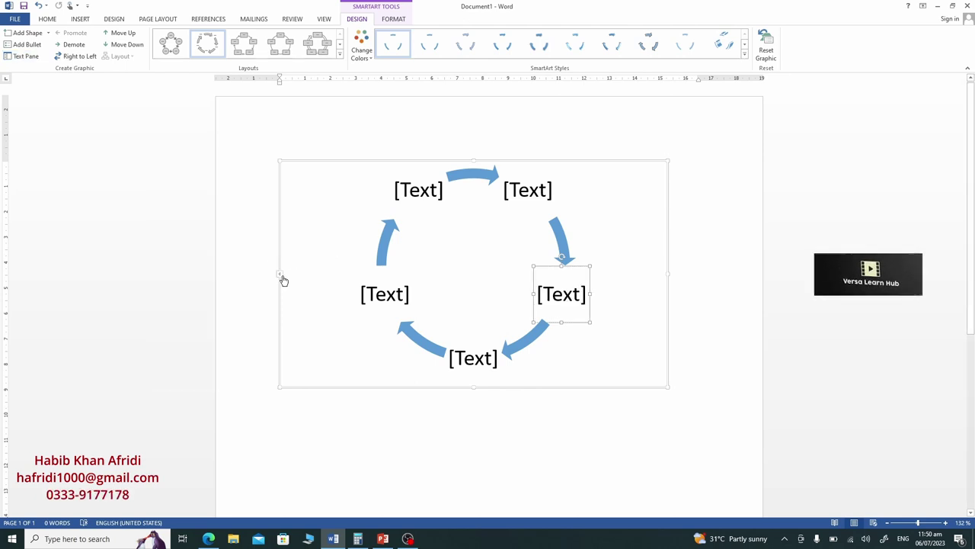
{"action": "left_click", "coordinate": [282, 279]}
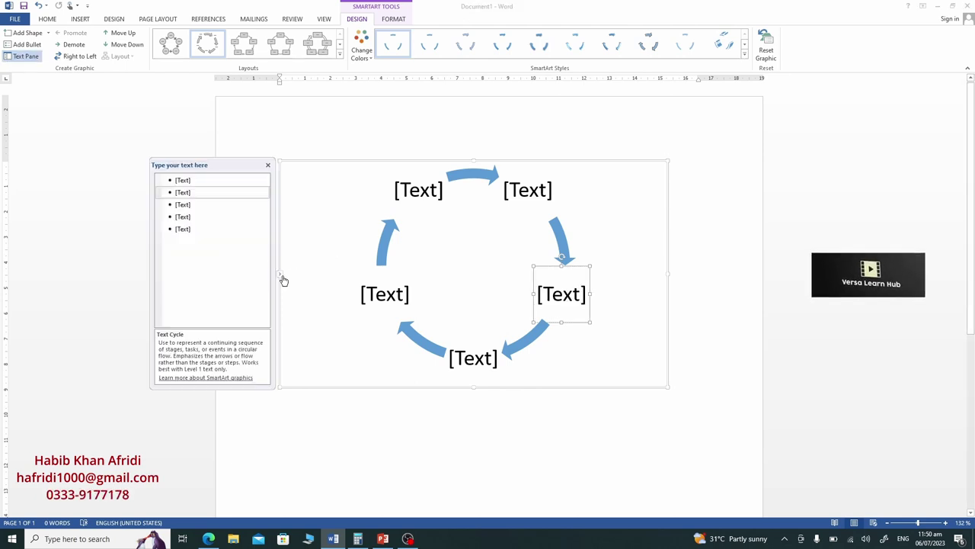
{"action": "left_click", "coordinate": [194, 181]}
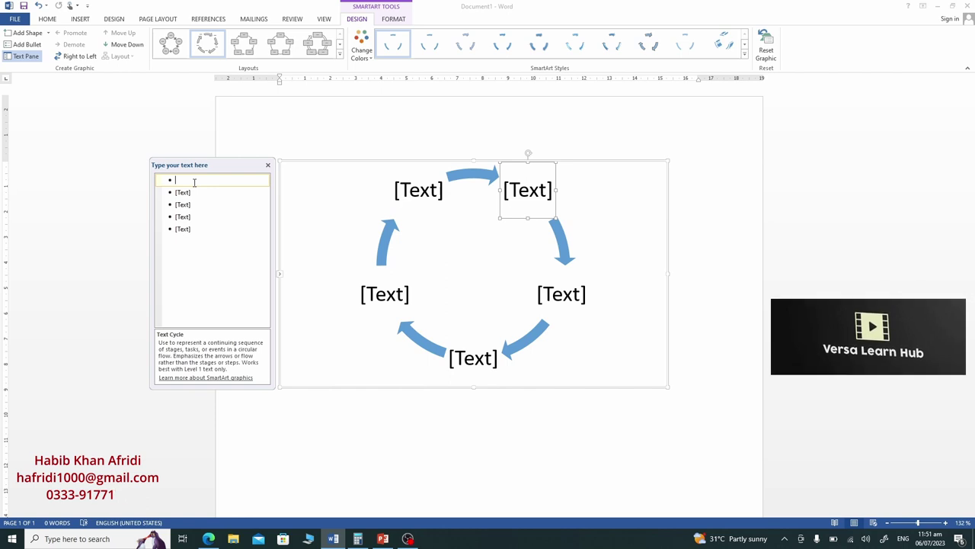
- Type 'Wake Up' and 'Morning Walk' as the first two cycle stages
{"action": "type", "text": "Wake U"}
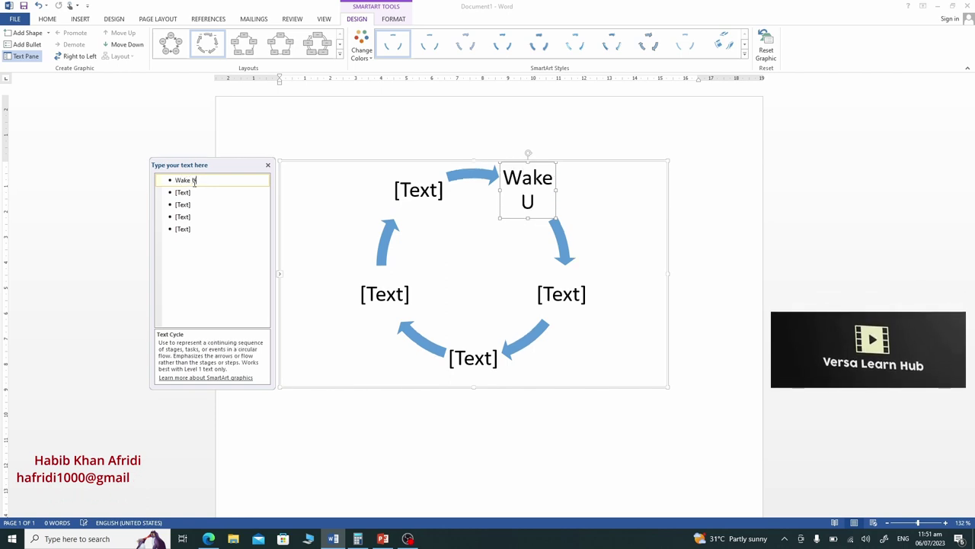
{"action": "type", "text": "p"}
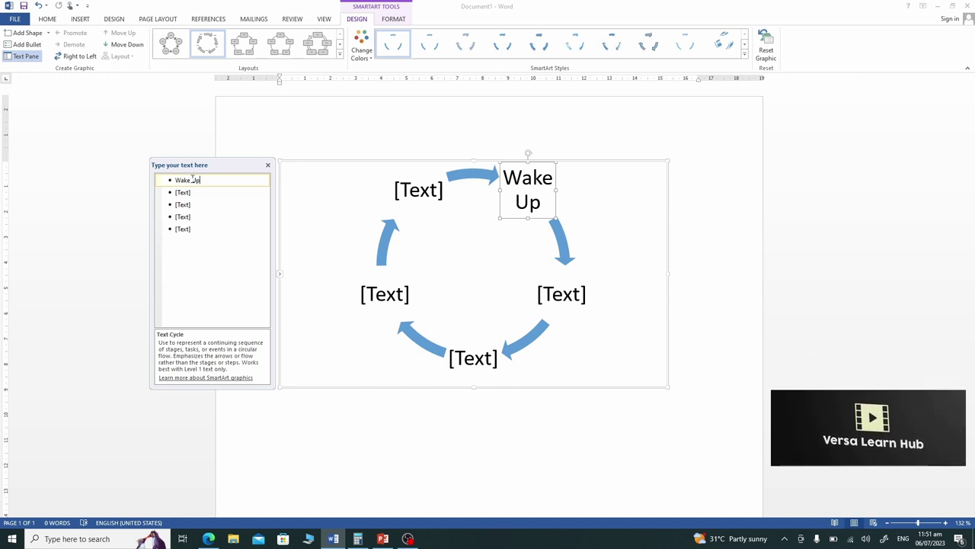
{"action": "key", "text": "Down"}
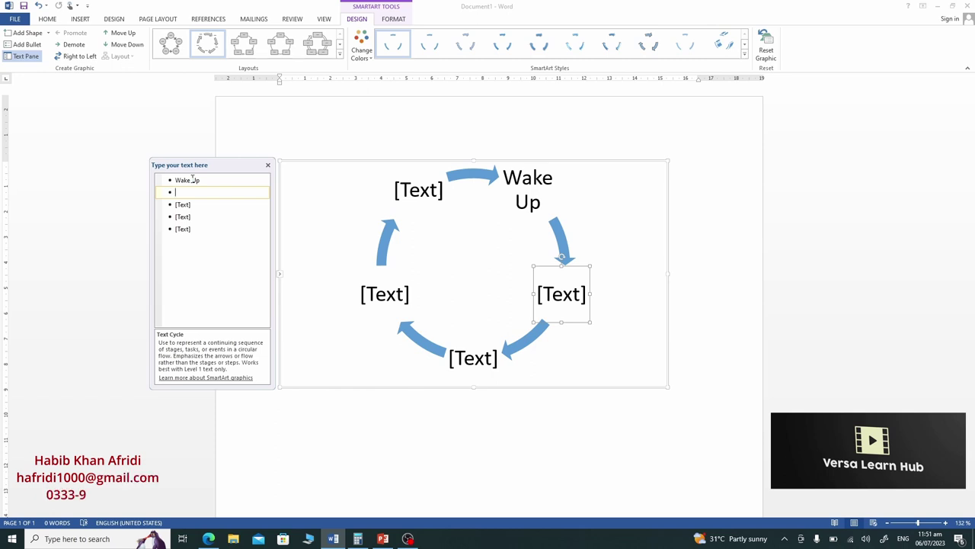
{"action": "type", "text": "M"}
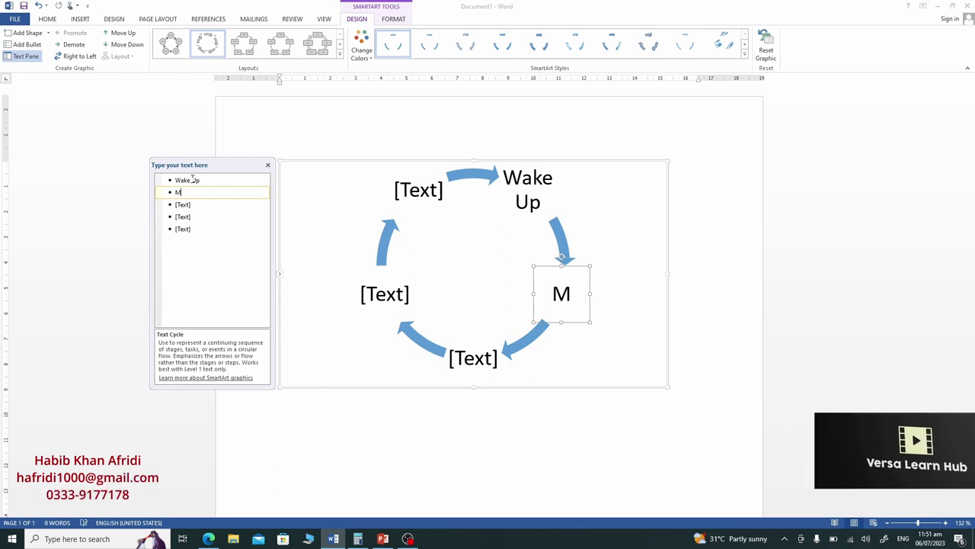
{"action": "type", "text": "orning W"}
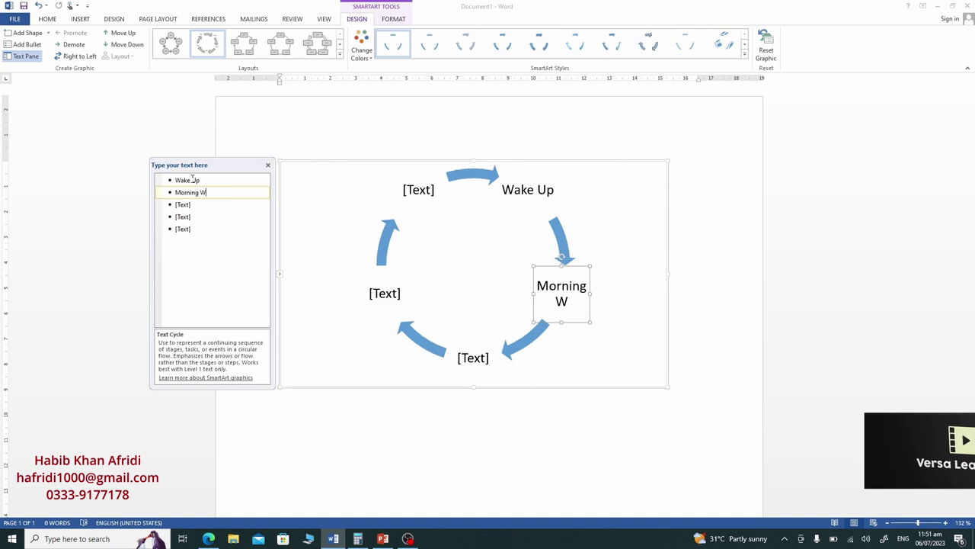
{"action": "type", "text": "a"}
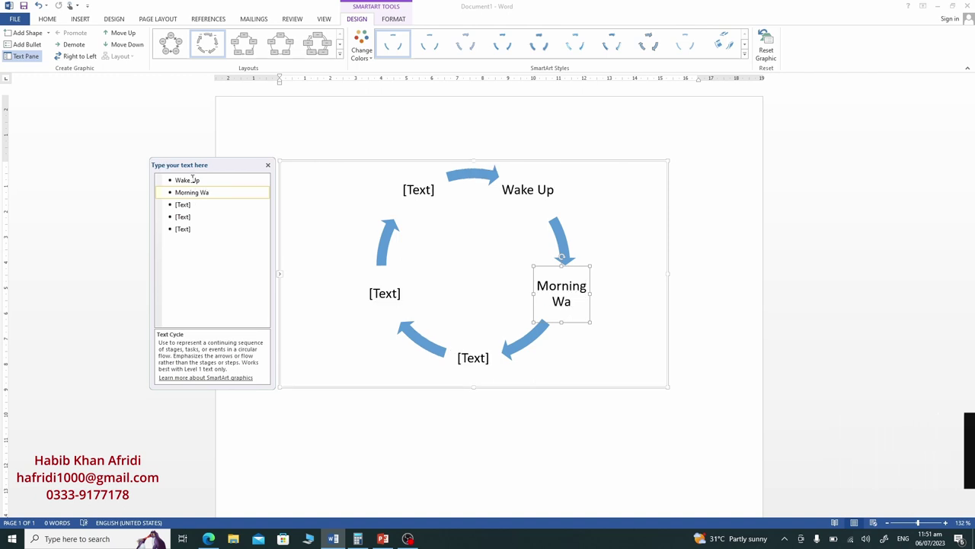
{"action": "type", "text": "lk"}
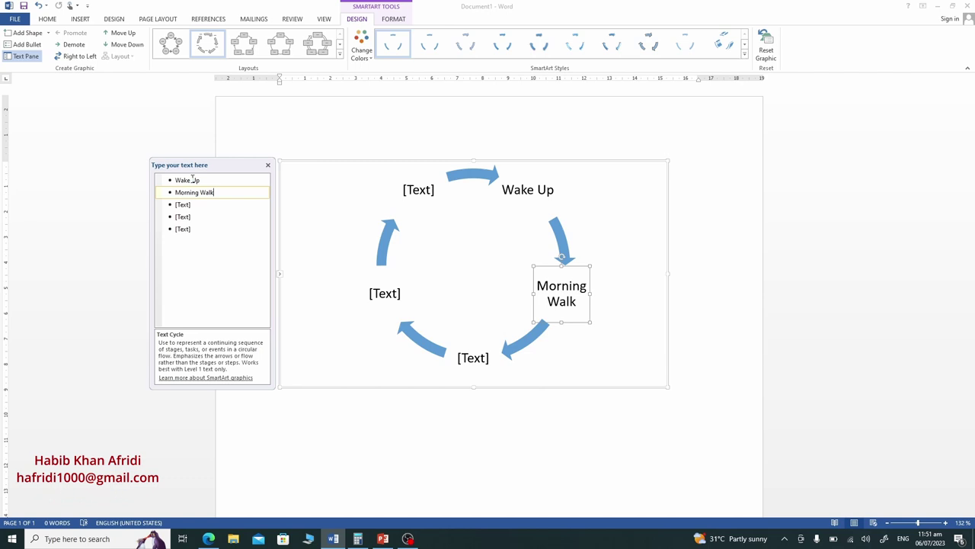
- Label stages three to five 'Office', 'Home' and 'Leisure Time', fixing a typo
{"action": "key", "text": "Down"}
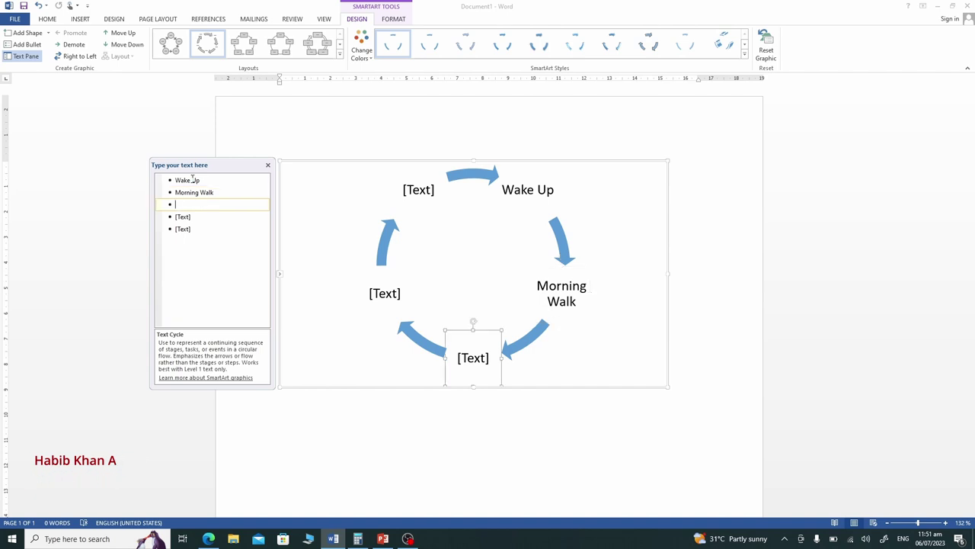
{"action": "type", "text": "Office"}
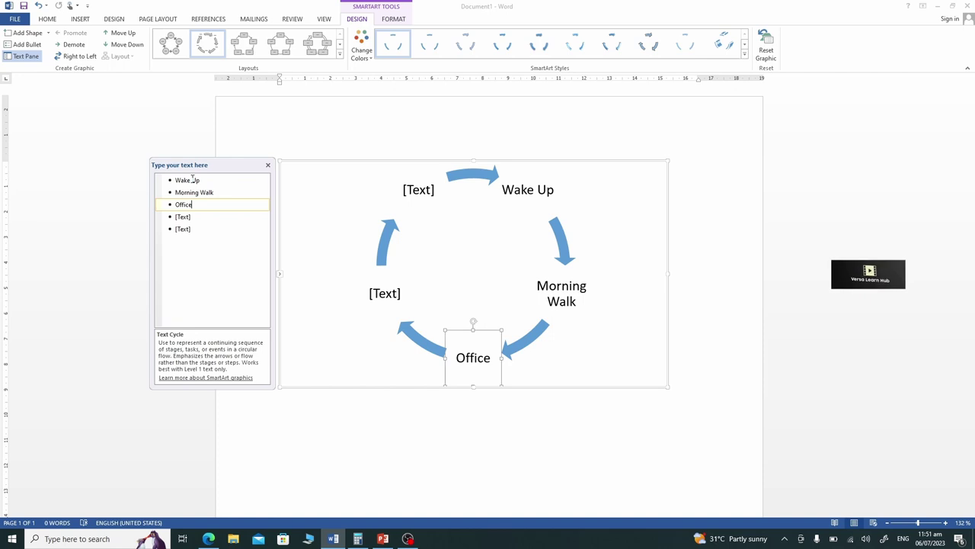
{"action": "key", "text": "Down"}
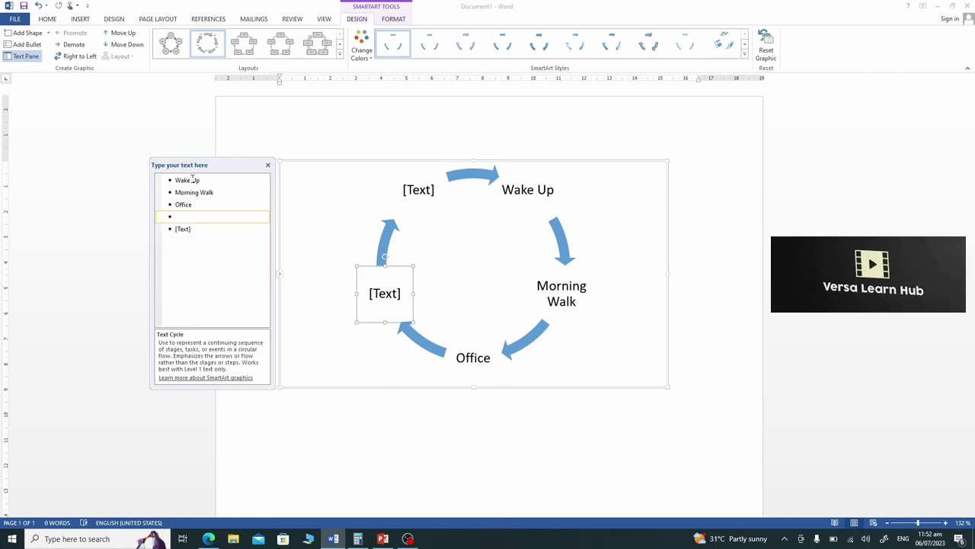
{"action": "type", "text": "me"}
{"action": "key", "text": "Down"}
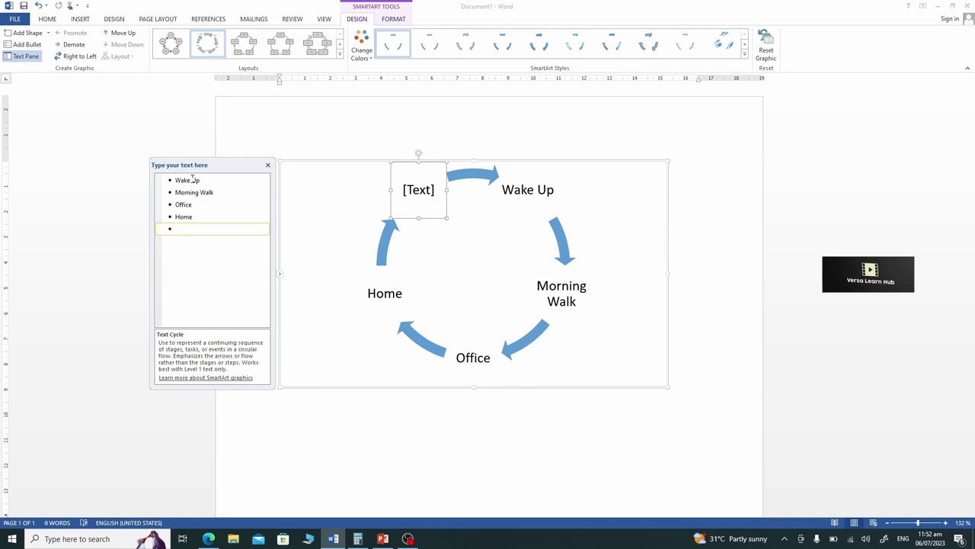
{"action": "type", "text": "Les"}
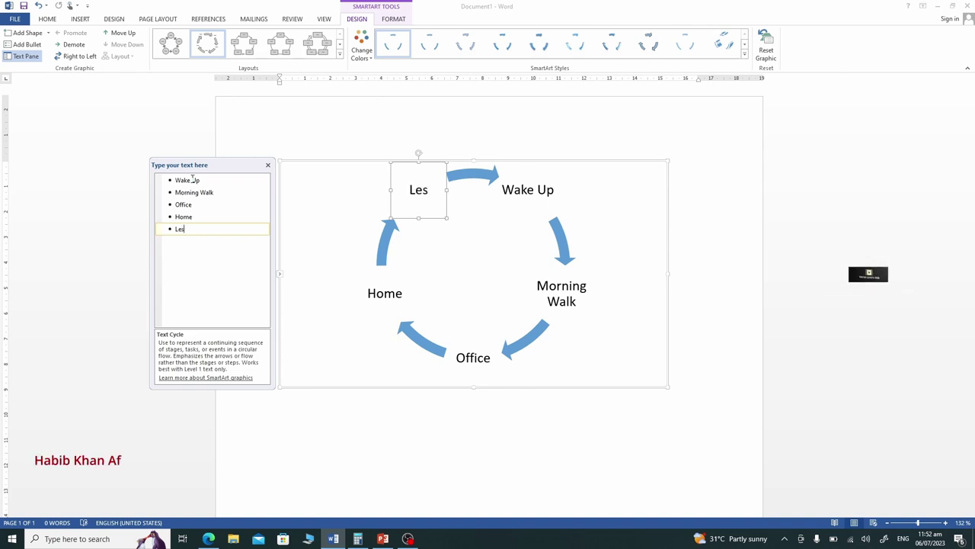
{"action": "type", "text": "i"}
{"action": "key", "text": "BackSpace"}
{"action": "key", "text": "BackSpace"}
{"action": "type", "text": "isu"}
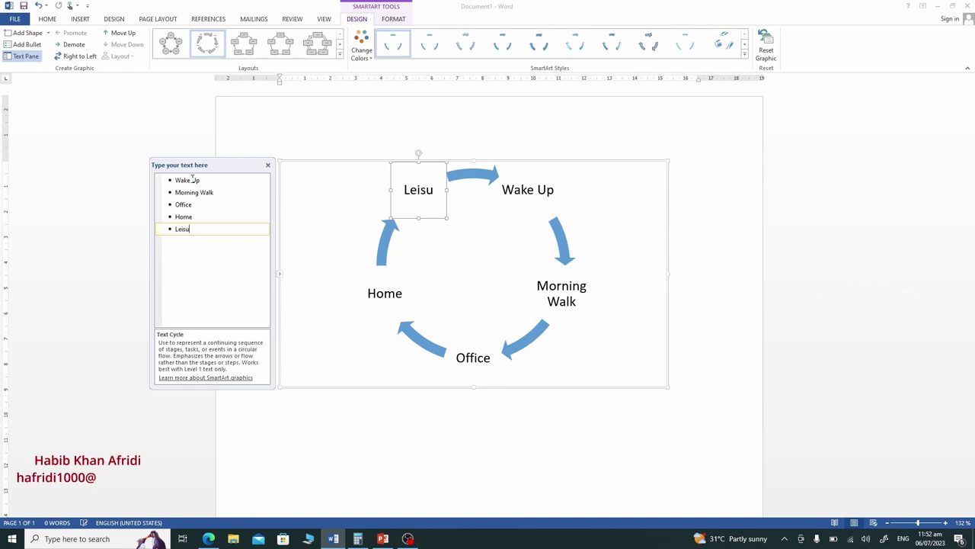
{"action": "type", "text": "re Time"}
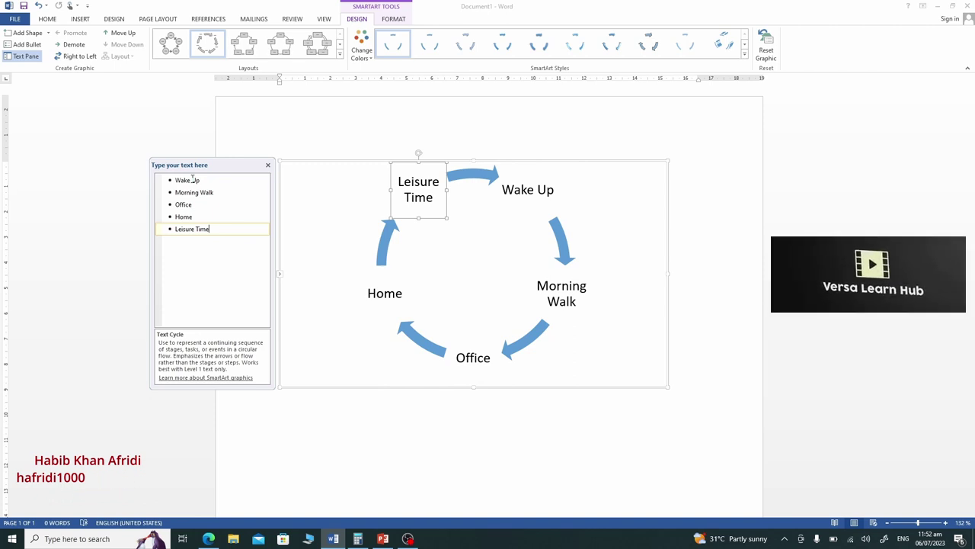
- Add a new sixth bullet after 'Leisure Time' for the Sleep stage
{"action": "key", "text": "Return"}
{"action": "type", "text": "Sleep"}
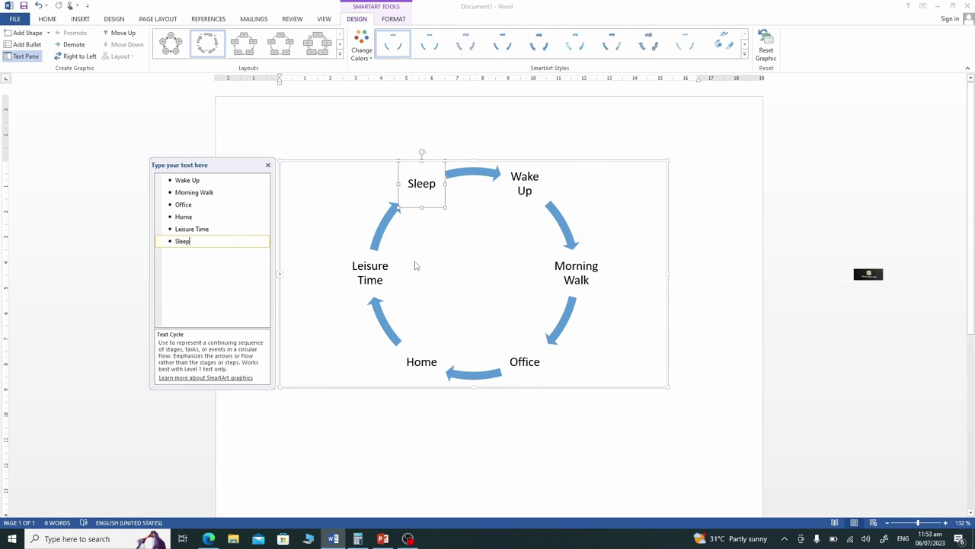
- Close the text pane and set the diagram's font to Arial Narrow
{"action": "left_click", "coordinate": [267, 166]}
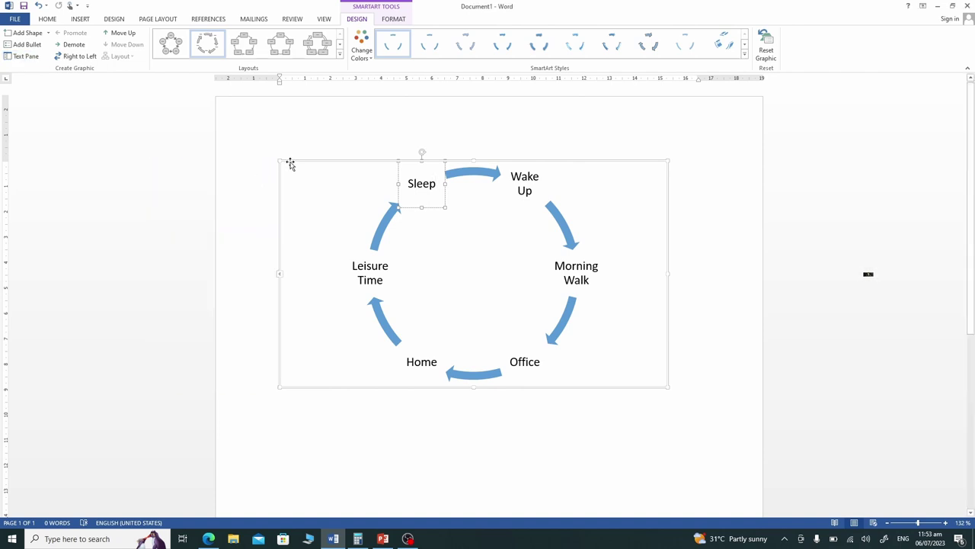
{"action": "left_click", "coordinate": [292, 164]}
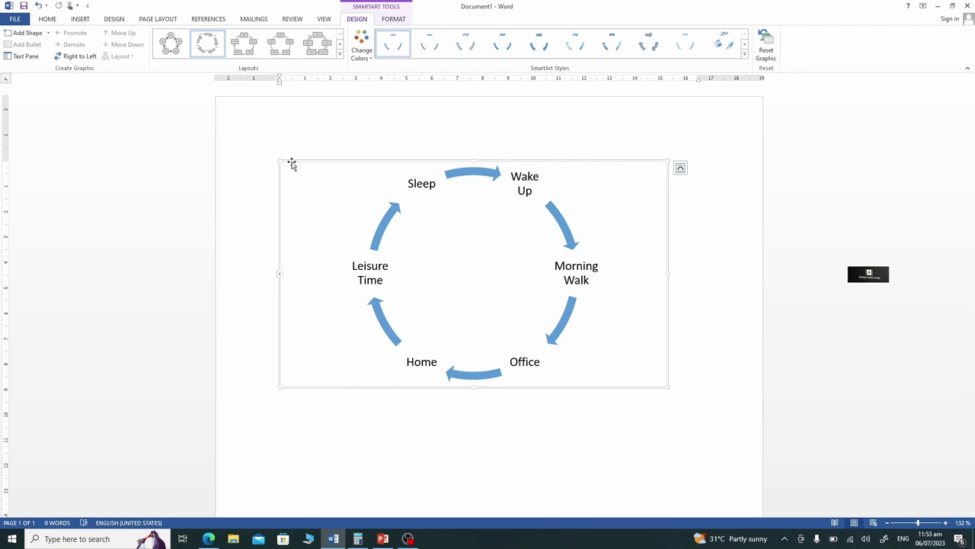
{"action": "left_click", "coordinate": [47, 19]}
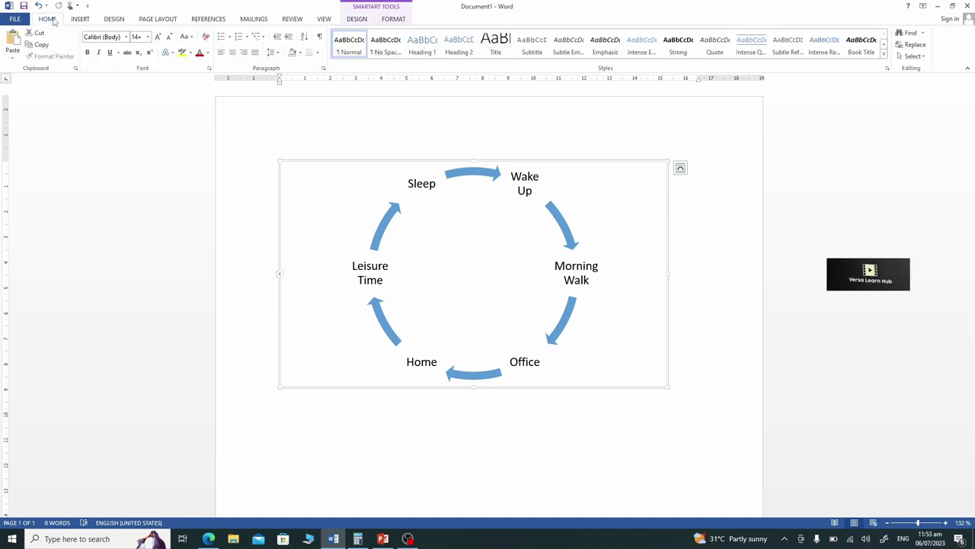
{"action": "left_click", "coordinate": [127, 37]}
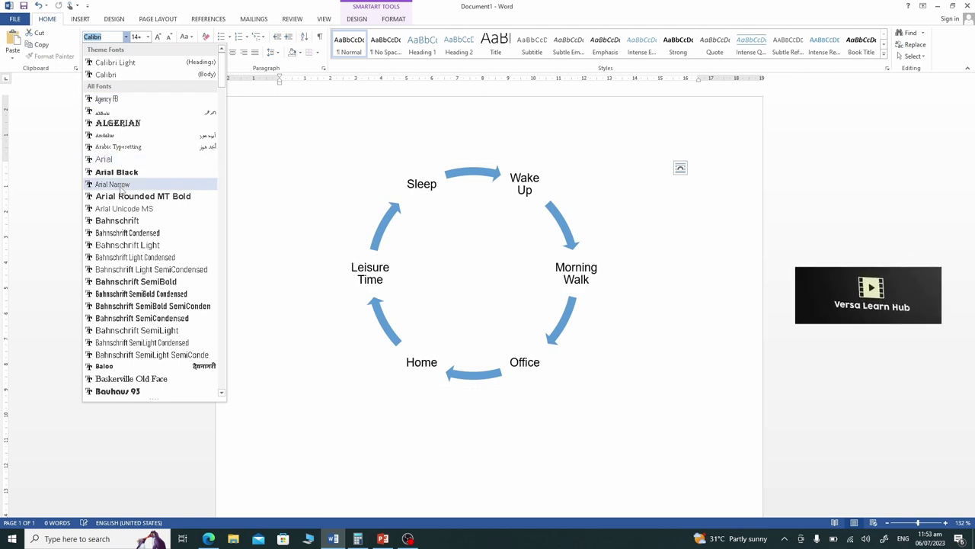
{"action": "left_click", "coordinate": [116, 185]}
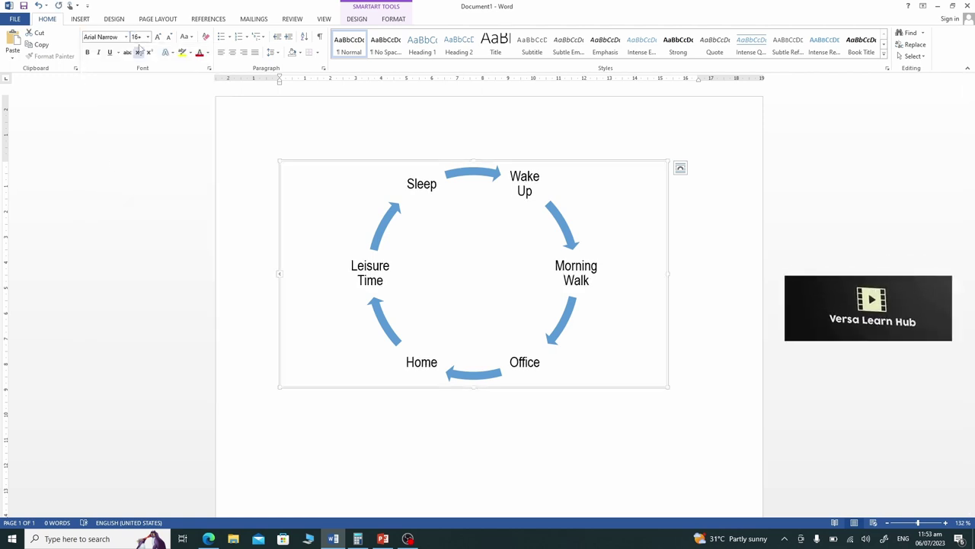
- Set the labels' font size to 24 pt, trying 18 first
{"action": "left_click", "coordinate": [135, 36]}
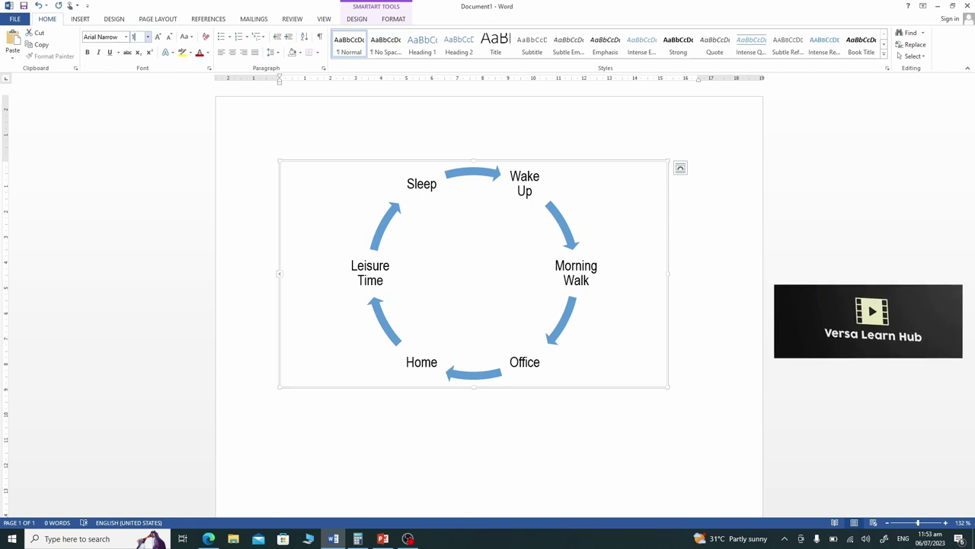
{"action": "type", "text": "18"}
{"action": "key", "text": "Return"}
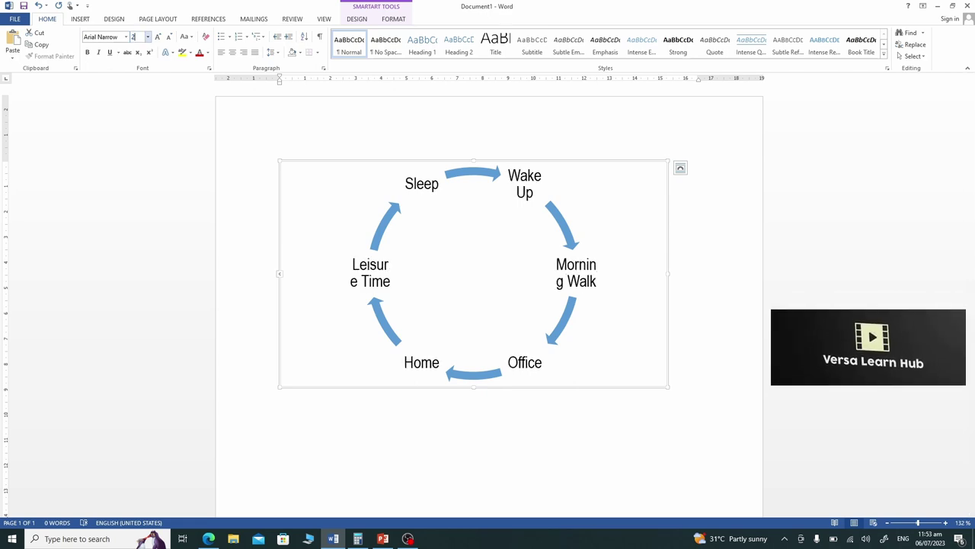
{"action": "left_click", "coordinate": [137, 37]}
{"action": "type", "text": "24"}
{"action": "key", "text": "Return"}
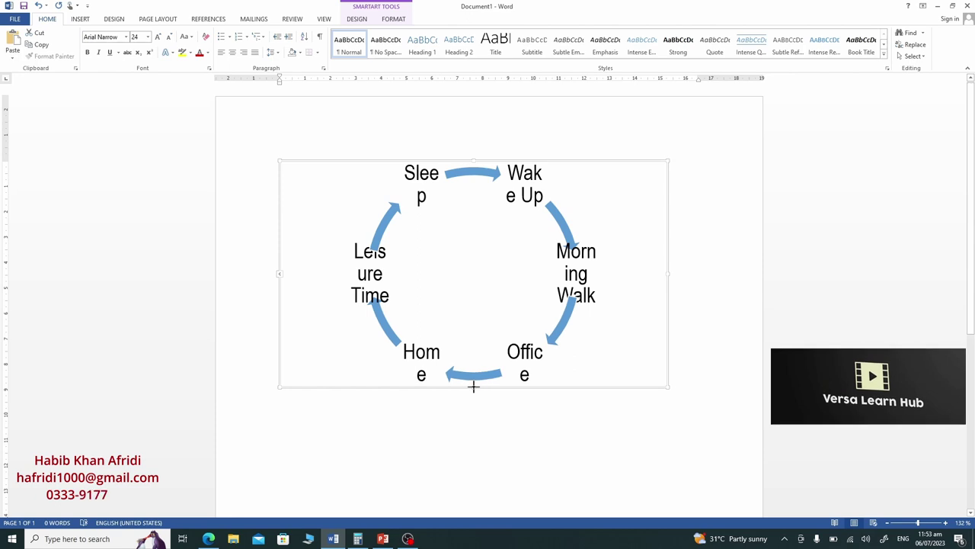
- Stretch the diagram taller by dragging its bottom edge down
{"action": "left_click_drag", "start_coordinate": [474, 387], "coordinate": [455, 479]}
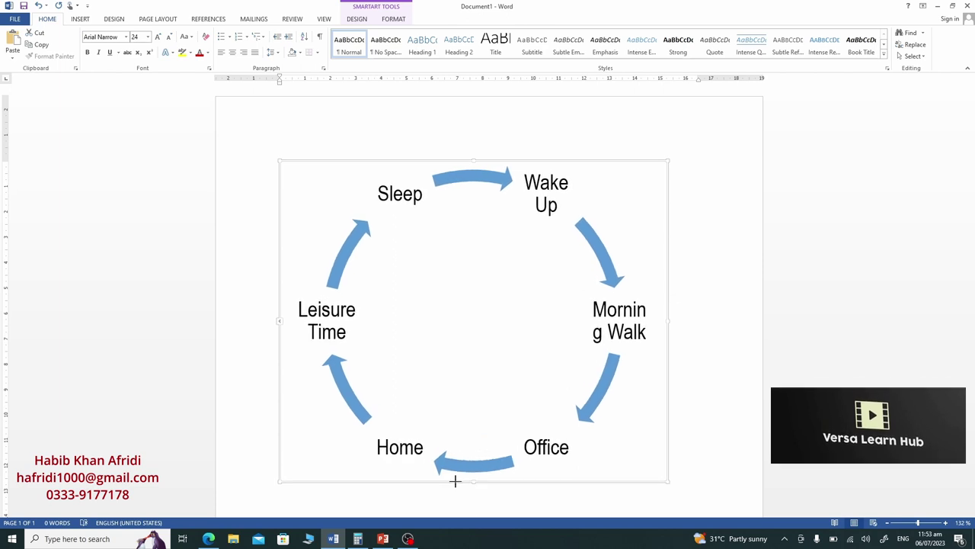
{"action": "left_click_drag", "start_coordinate": [455, 479], "coordinate": [454, 496]}
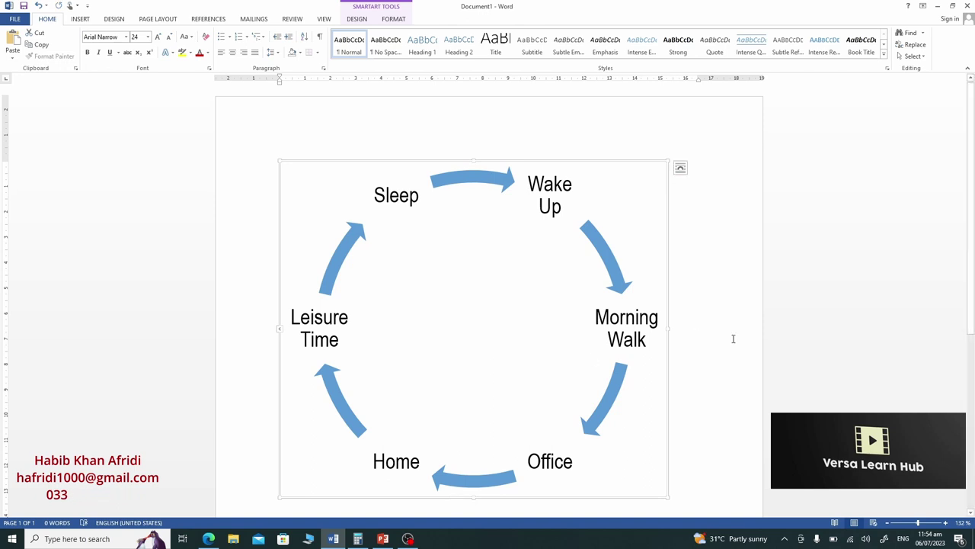
{"action": "scroll", "coordinate": [737, 374], "scroll_direction": "down", "scroll_amount": 2}
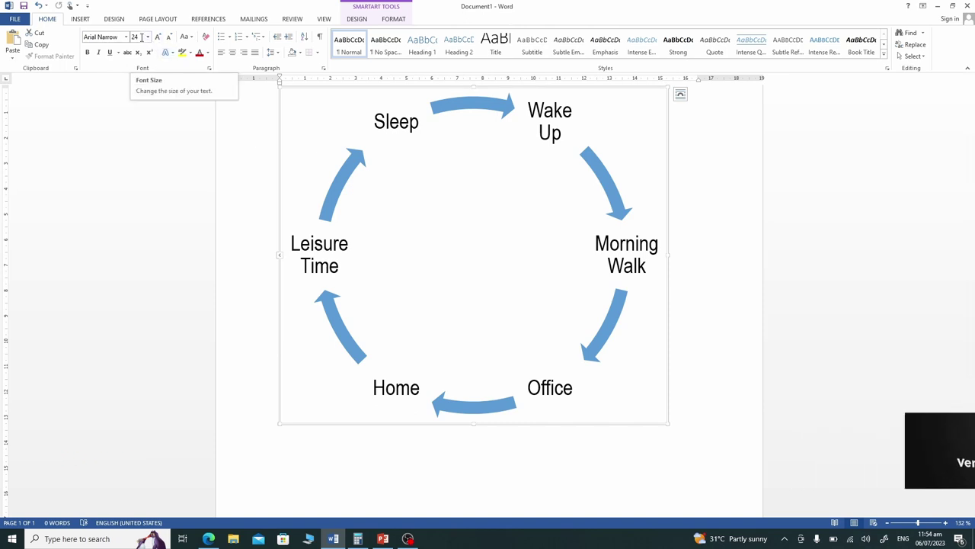
- Reduce the labels' font size to 20 pt
{"action": "left_click", "coordinate": [141, 37]}
{"action": "type", "text": "20"}
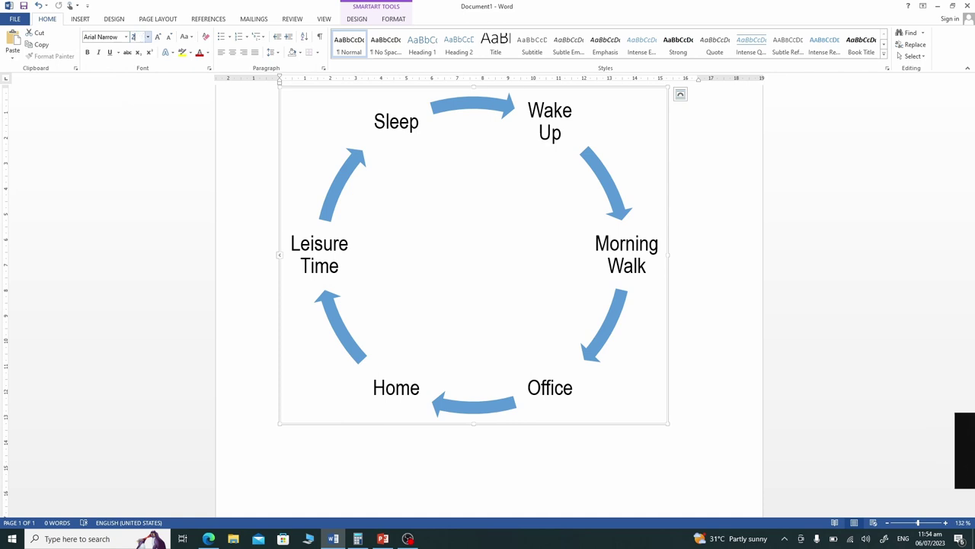
{"action": "key", "text": "Return"}
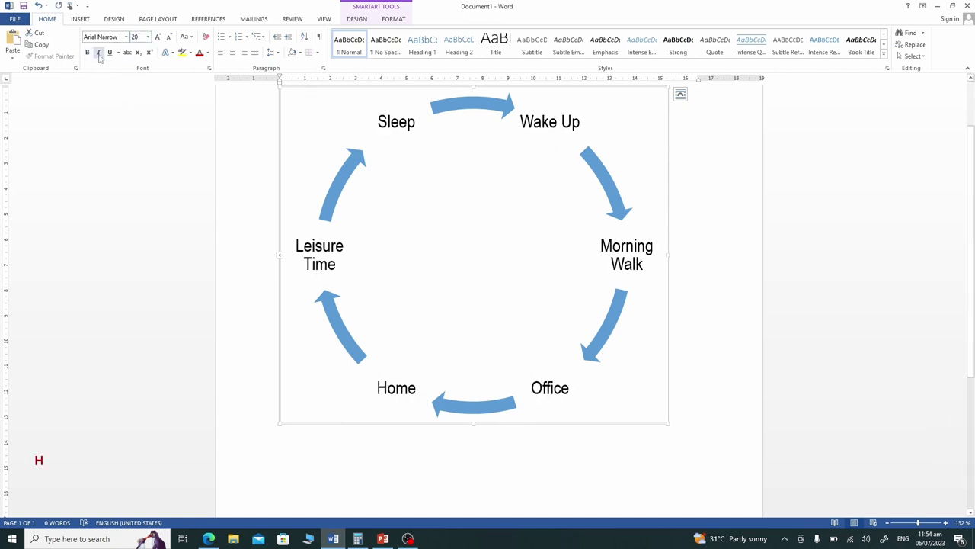
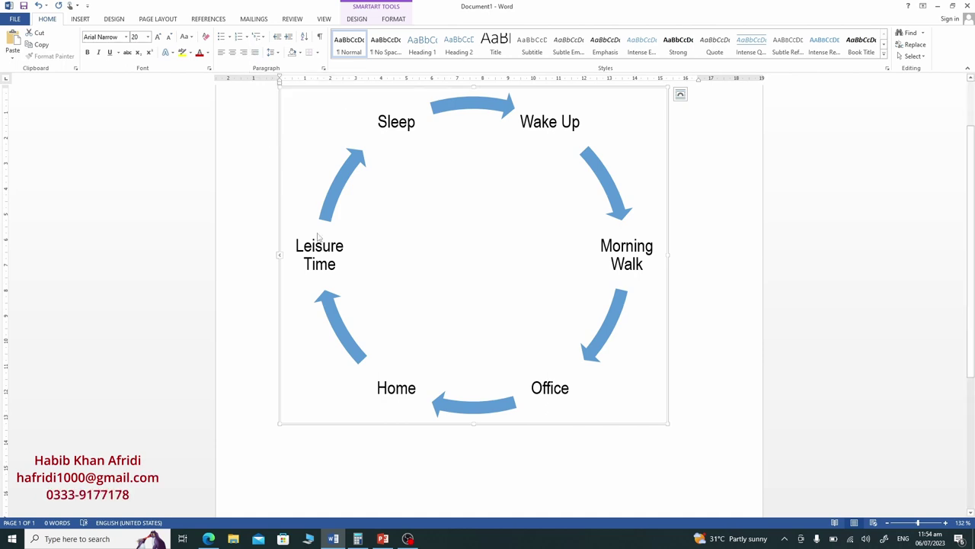
{"action": "scroll", "coordinate": [318, 240], "scroll_direction": "up", "scroll_amount": 2}
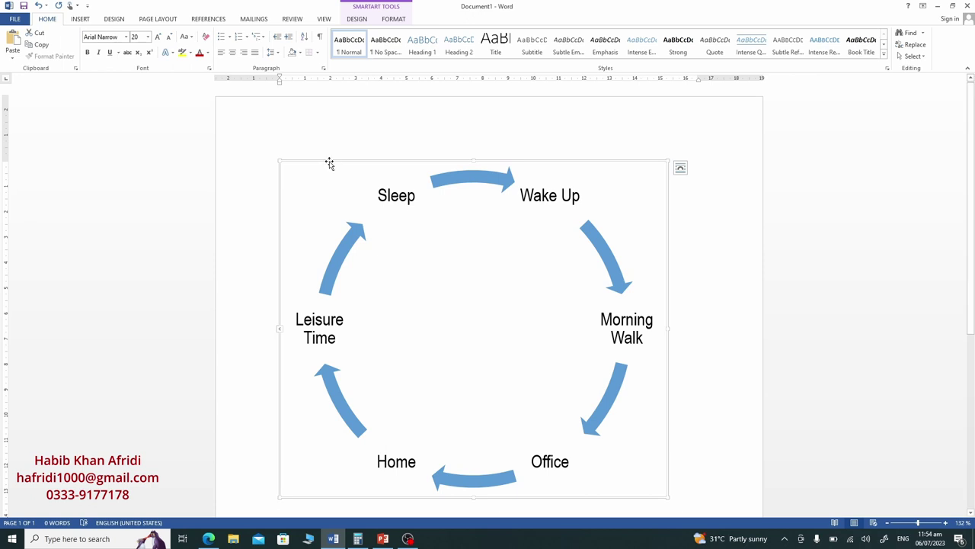
{"action": "left_click", "coordinate": [357, 19]}
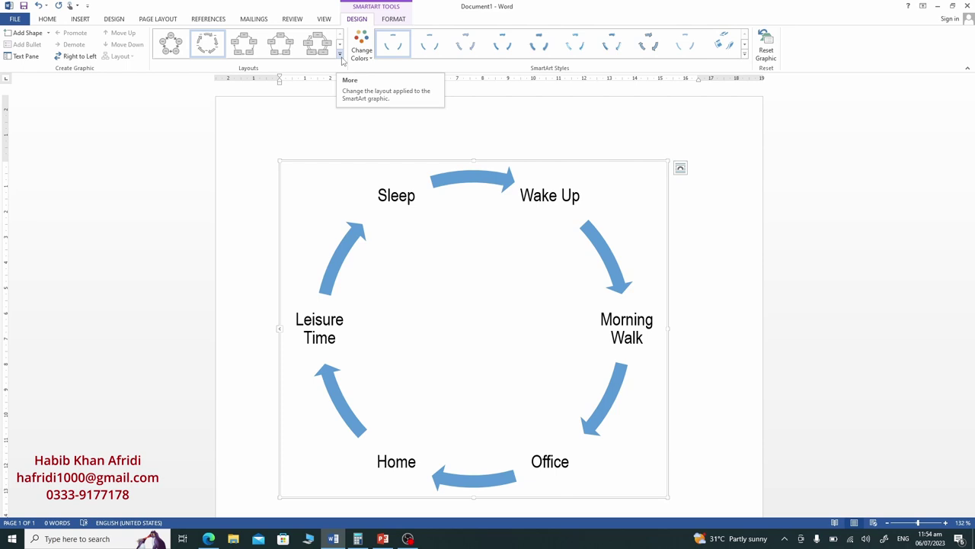
- Switch the diagram layout to Block Cycle from the Layouts gallery
{"action": "left_click", "coordinate": [341, 54]}
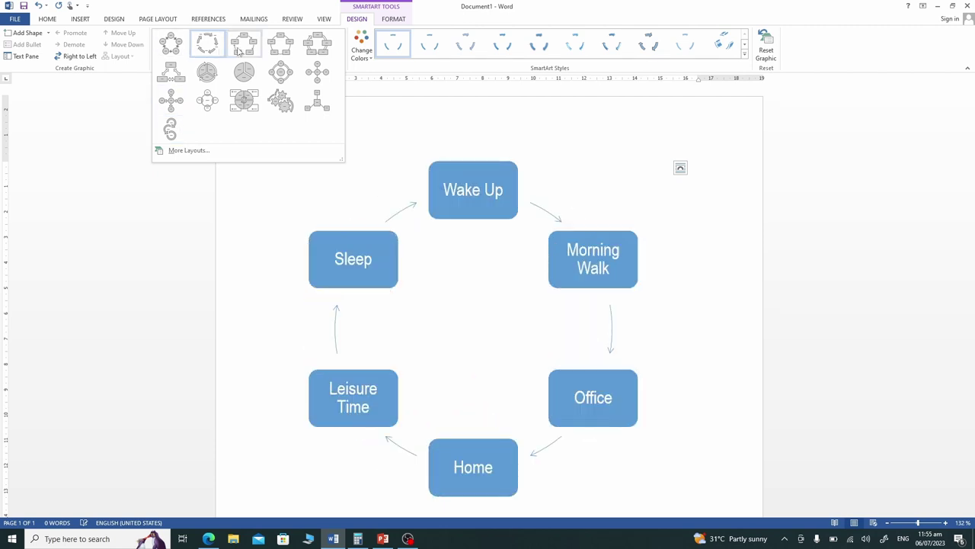
{"action": "left_click", "coordinate": [239, 51]}
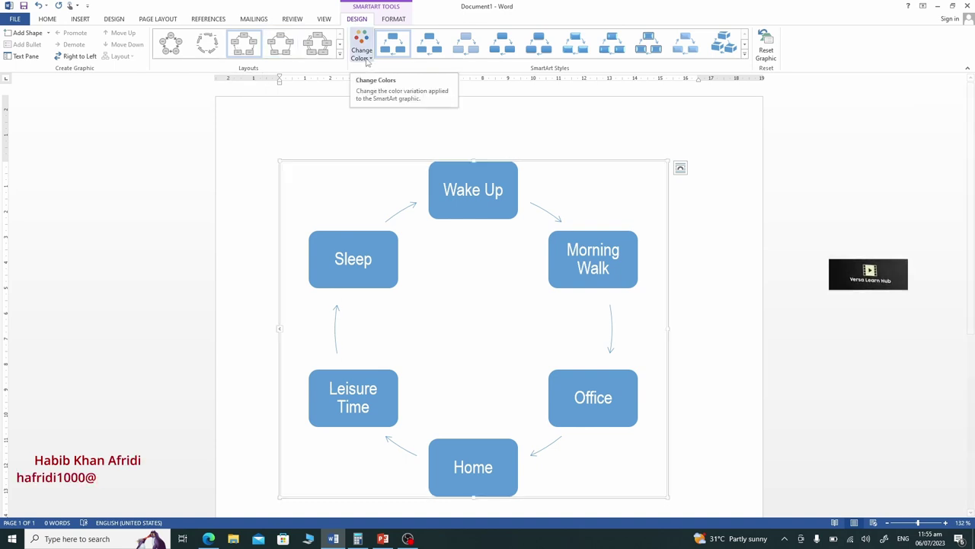
- Apply the second Colorful colour scheme and the 3-D Brick Scene style
{"action": "left_click", "coordinate": [362, 53]}
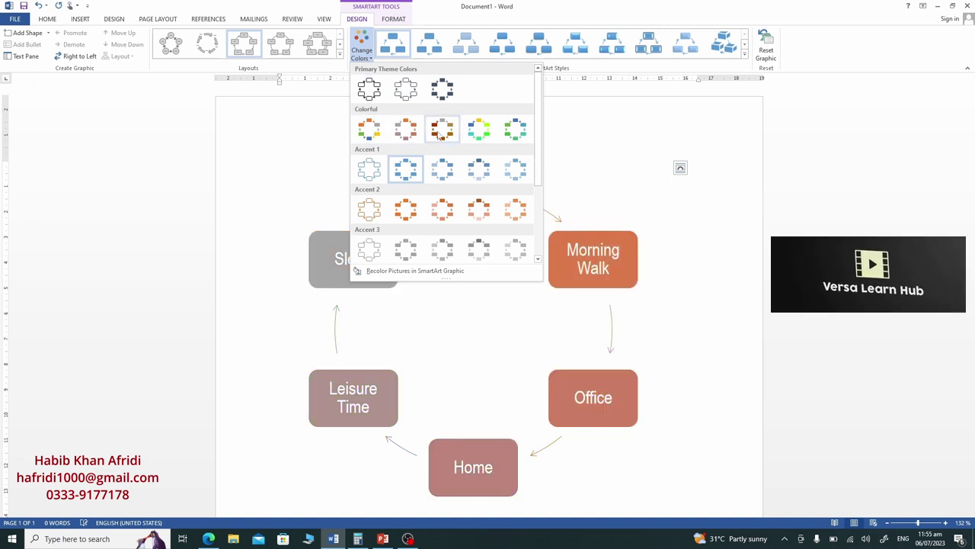
{"action": "left_click", "coordinate": [405, 134]}
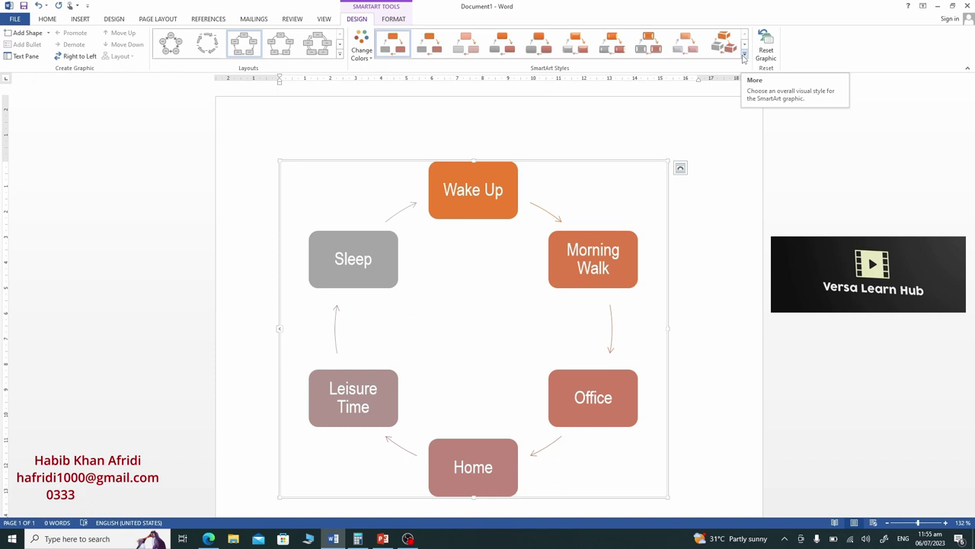
{"action": "left_click", "coordinate": [744, 57]}
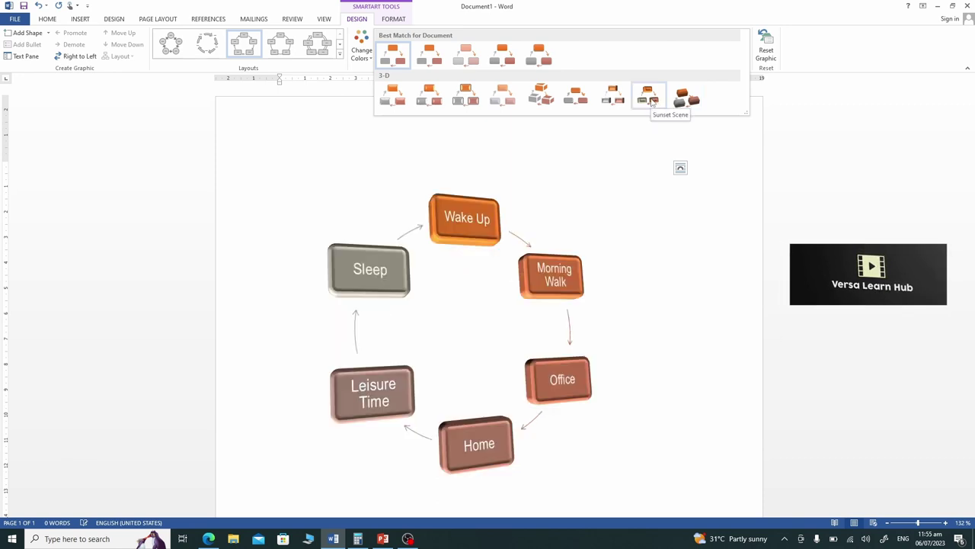
{"action": "left_click", "coordinate": [546, 96]}
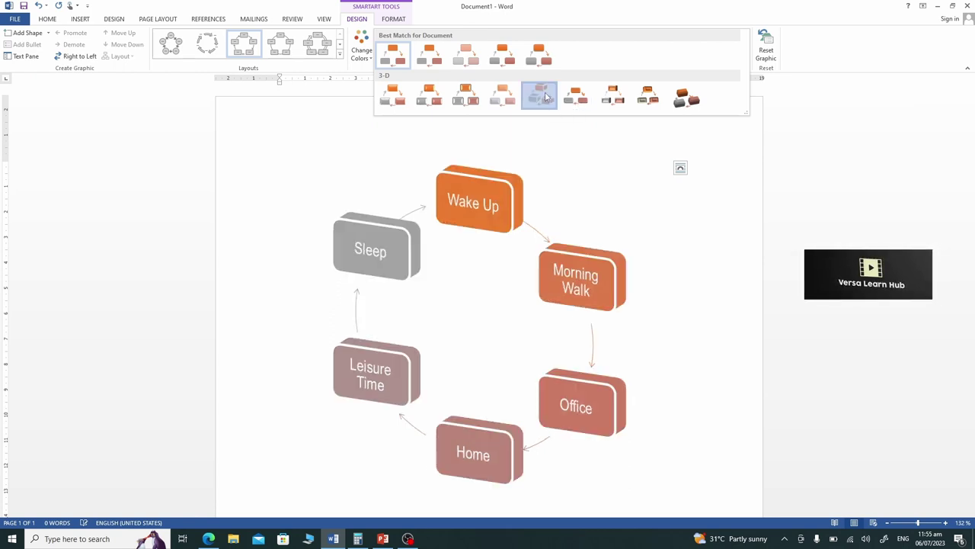
- Type a name, e-mail address and phone number on separate lines in the document
{"action": "type", "text": "Af"}
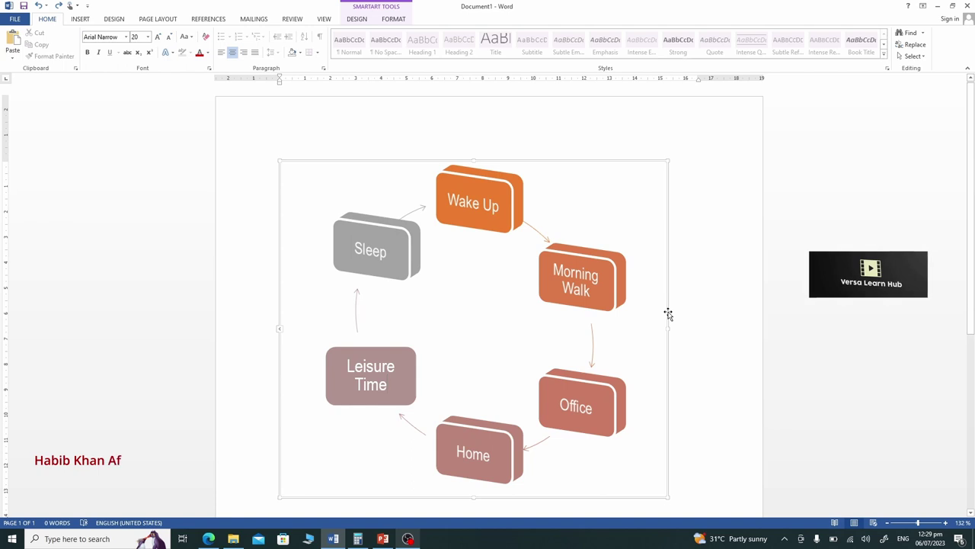
{"action": "type", "text": "ridi"}
{"action": "key", "text": "Return"}
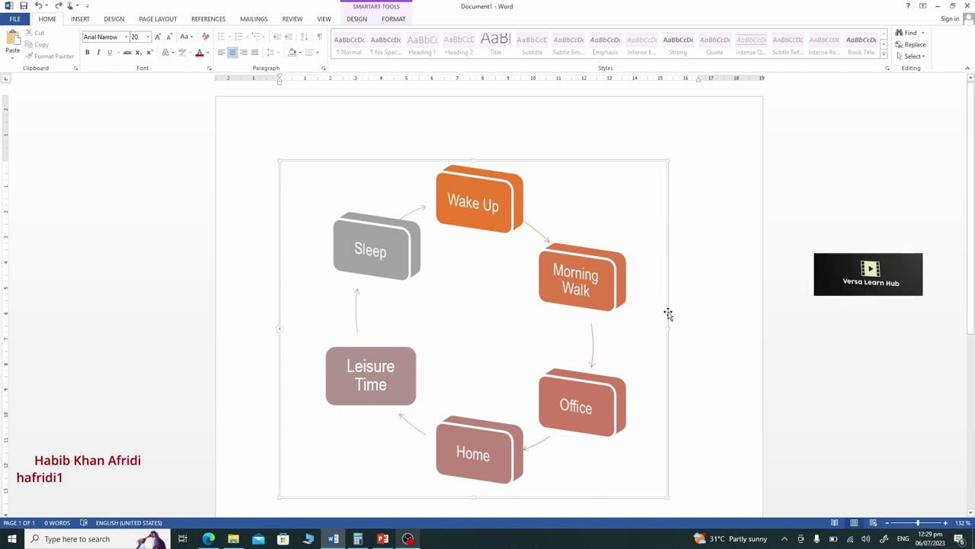
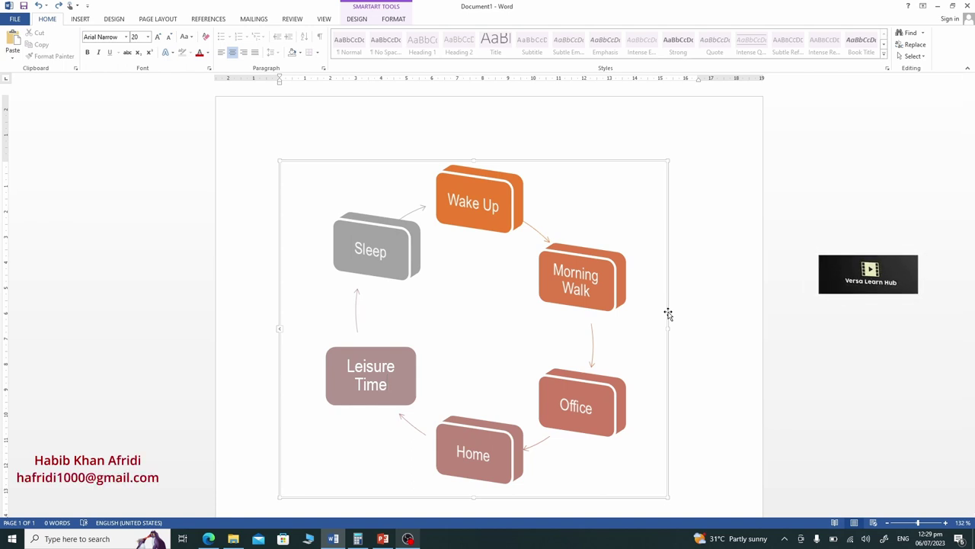
{"action": "key", "text": "Return"}
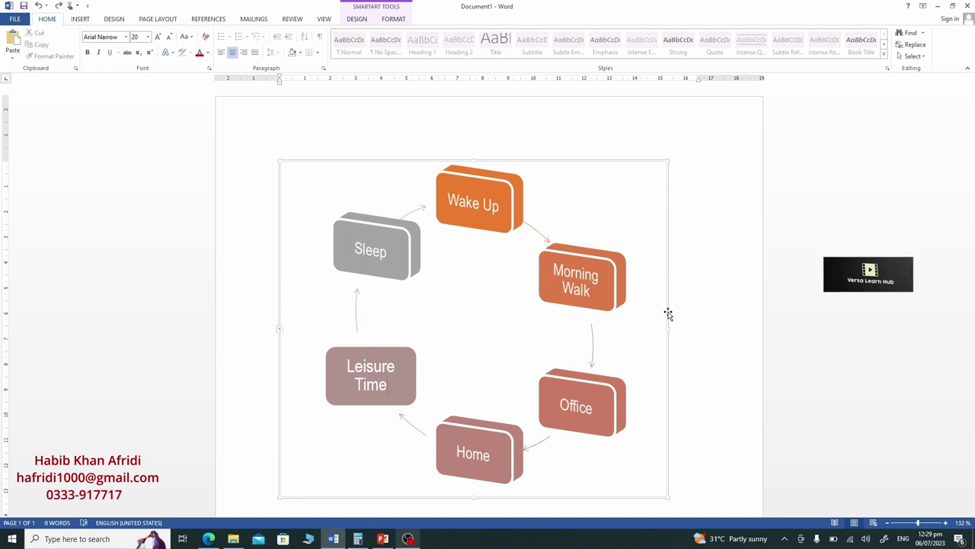
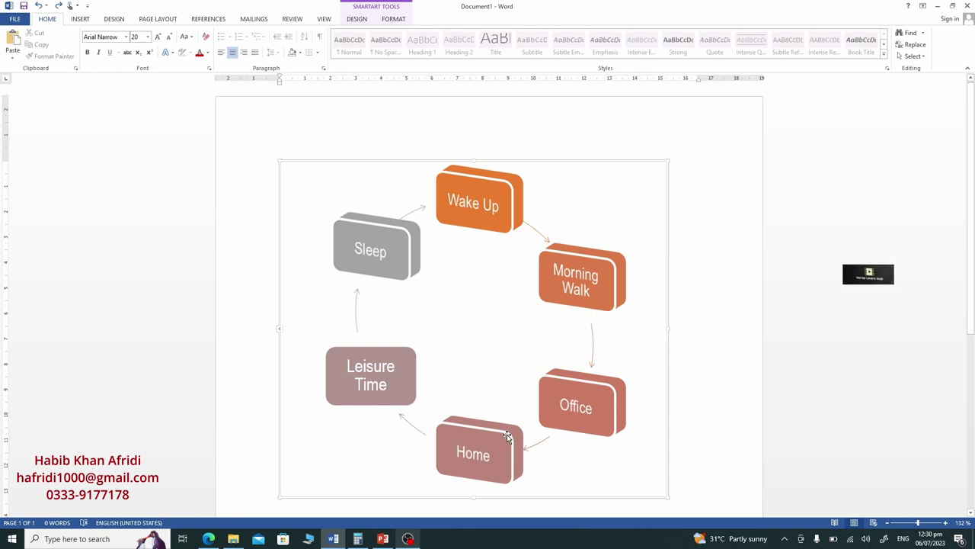
- Delete the Home block, undo the deletion, and reopen the diagram's text pane
{"action": "left_click", "coordinate": [507, 435]}
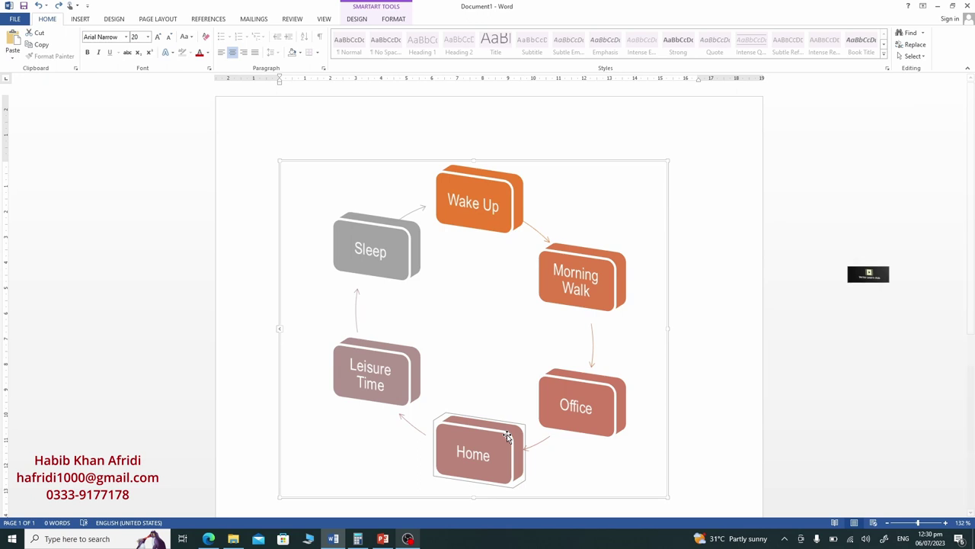
{"action": "key", "text": "Delete"}
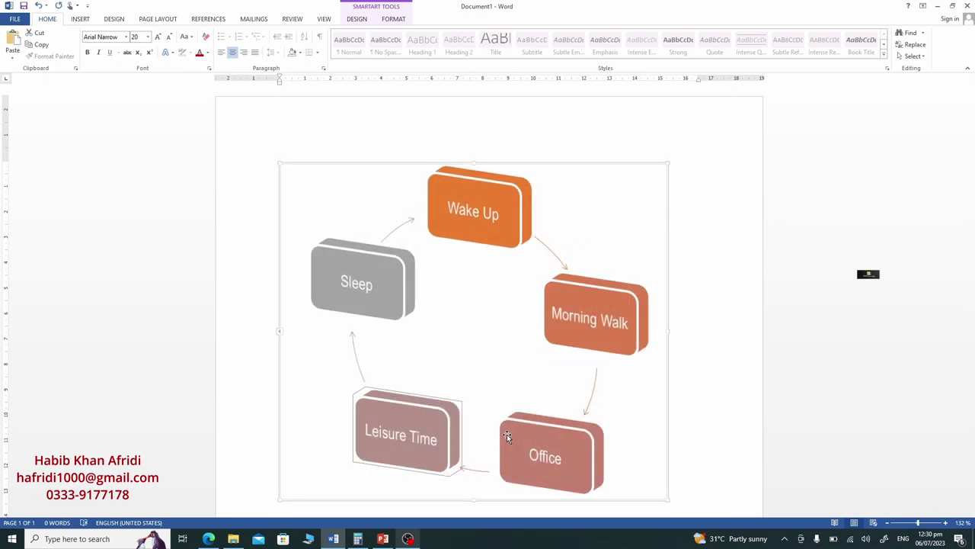
{"action": "key", "text": "ctrl+z"}
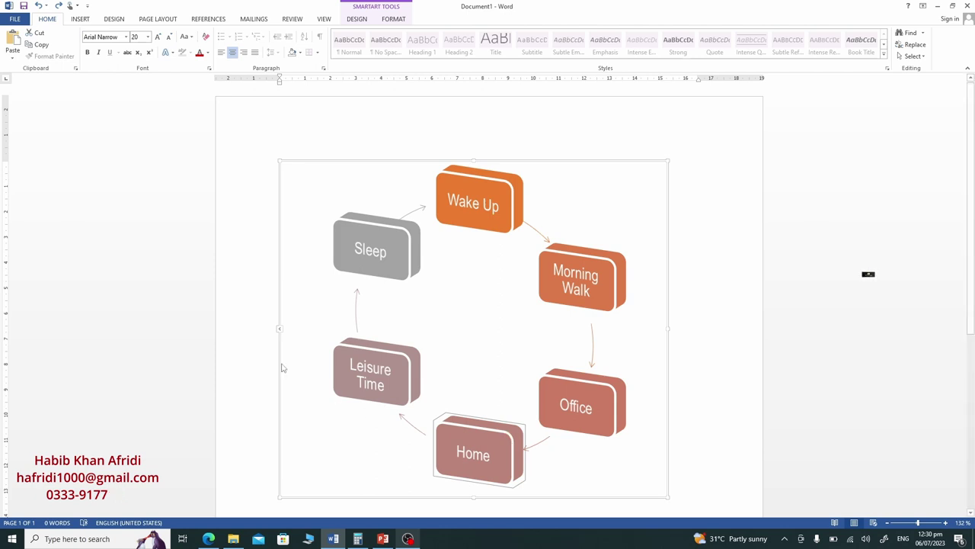
{"action": "left_click", "coordinate": [281, 335]}
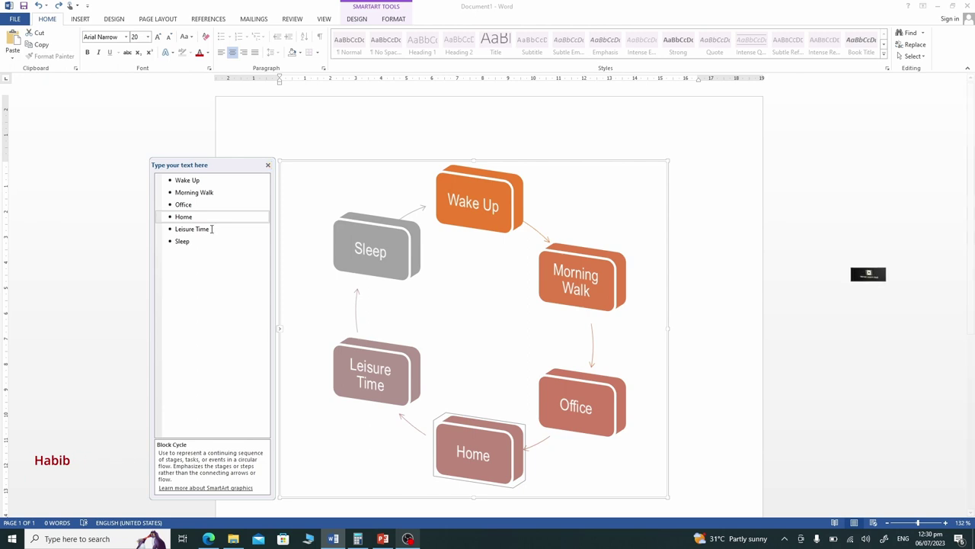
- Retype 'Home' as its own item after 'Office' in the text pane
{"action": "double_click", "coordinate": [186, 219]}
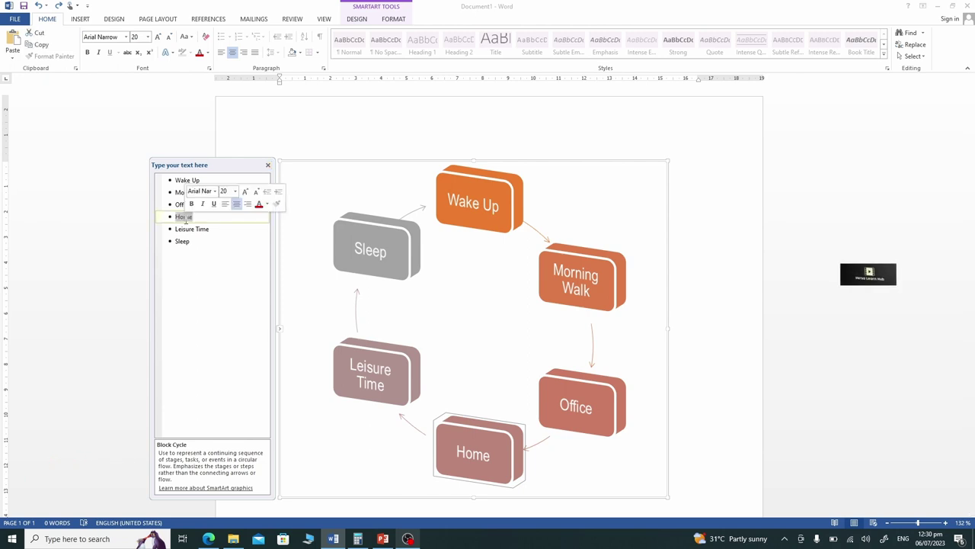
{"action": "key", "text": "Delete"}
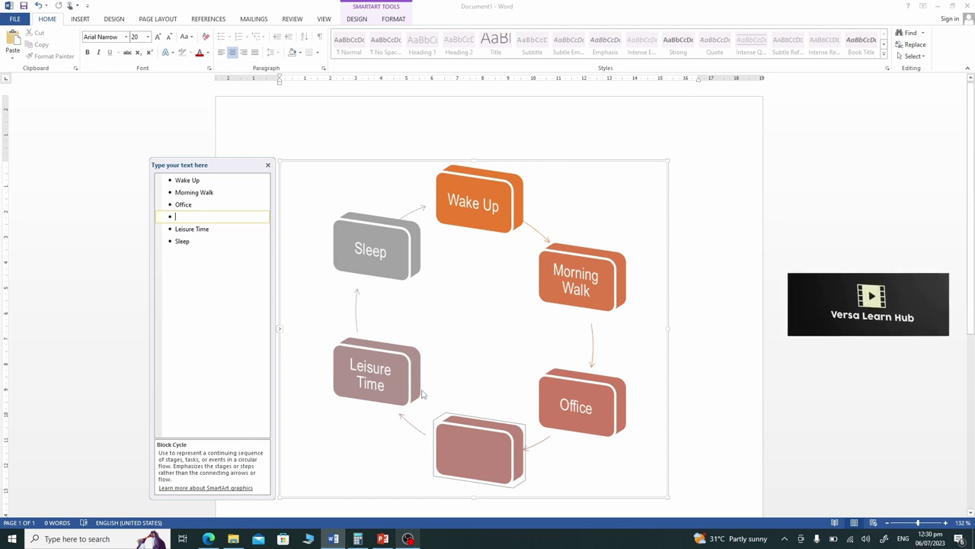
{"action": "key", "text": "BackSpace"}
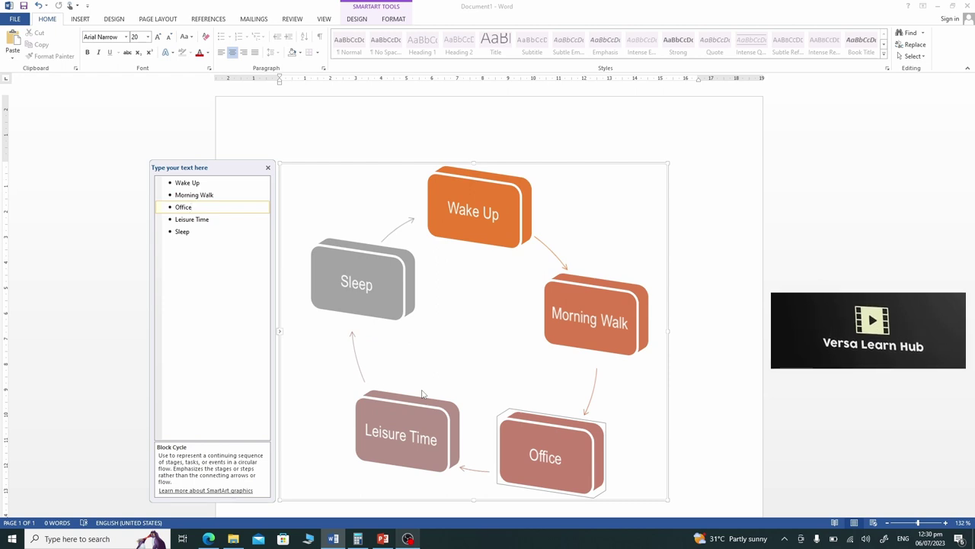
{"action": "key", "text": "Return"}
{"action": "type", "text": "Home"}
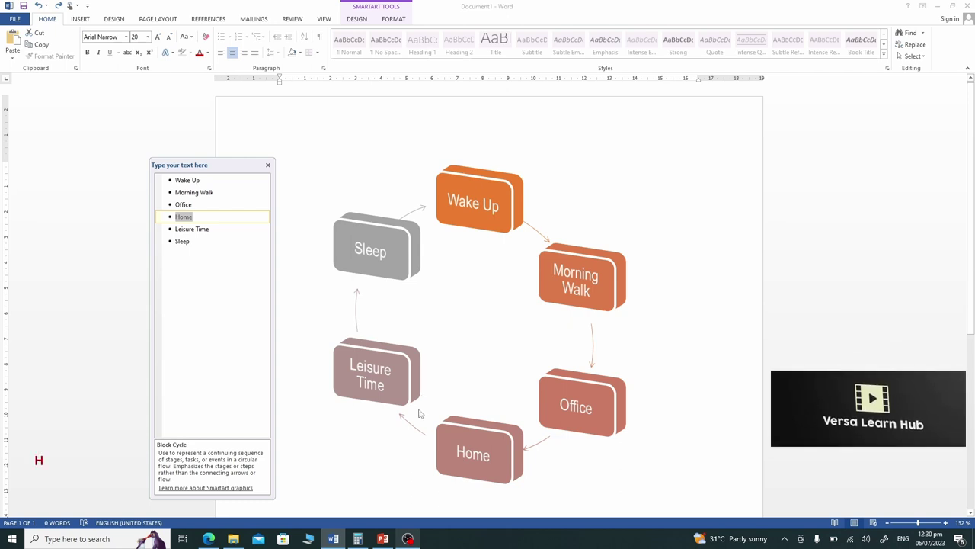
- Insert a new 'Study' item after 'Leisure Time'
{"action": "left_click", "coordinate": [212, 229]}
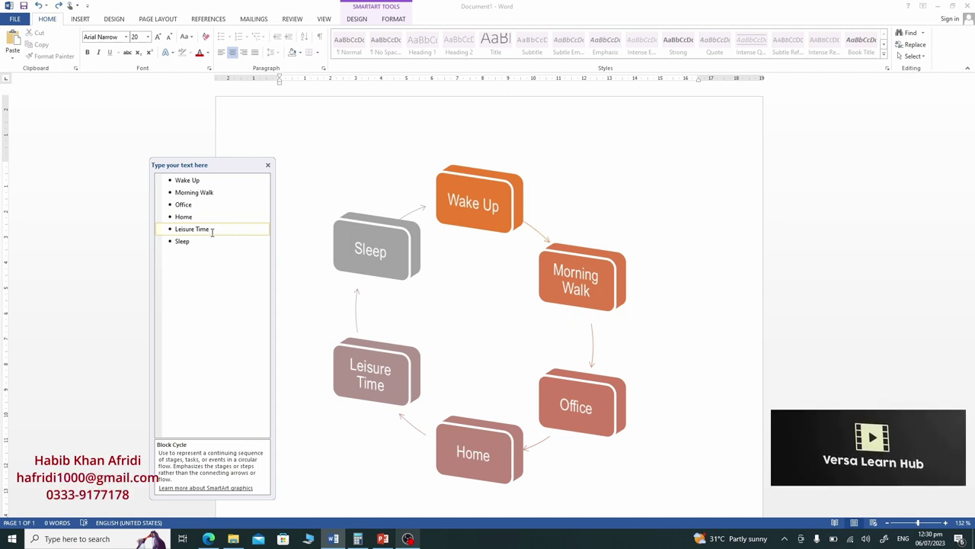
{"action": "key", "text": "Return"}
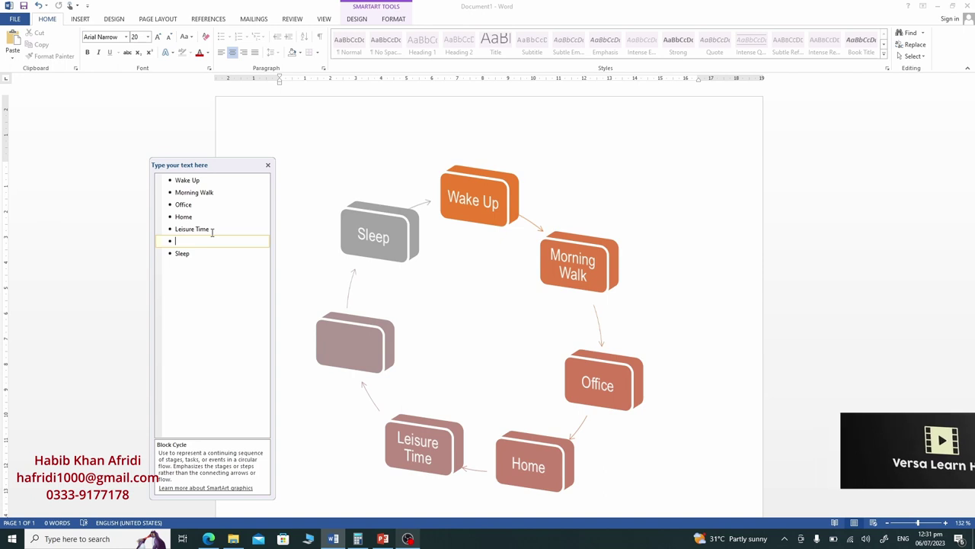
{"action": "type", "text": "Stud"}
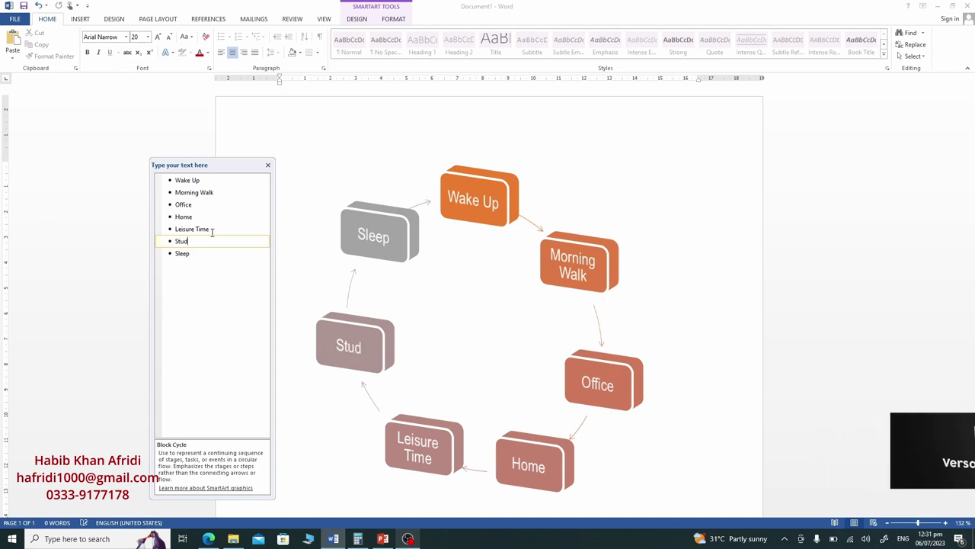
{"action": "type", "text": "y"}
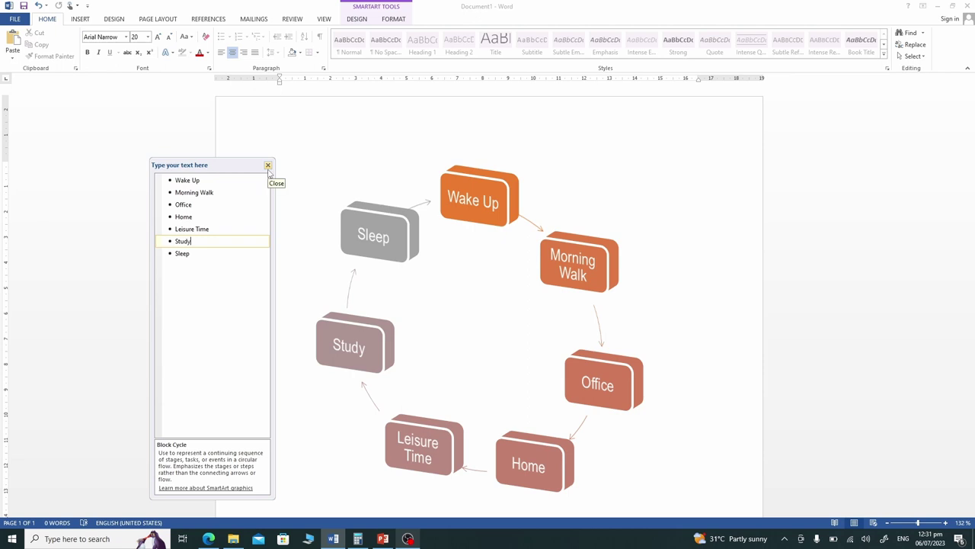
- Close the text pane and select the Sleep and Office blocks together
{"action": "left_click", "coordinate": [267, 166]}
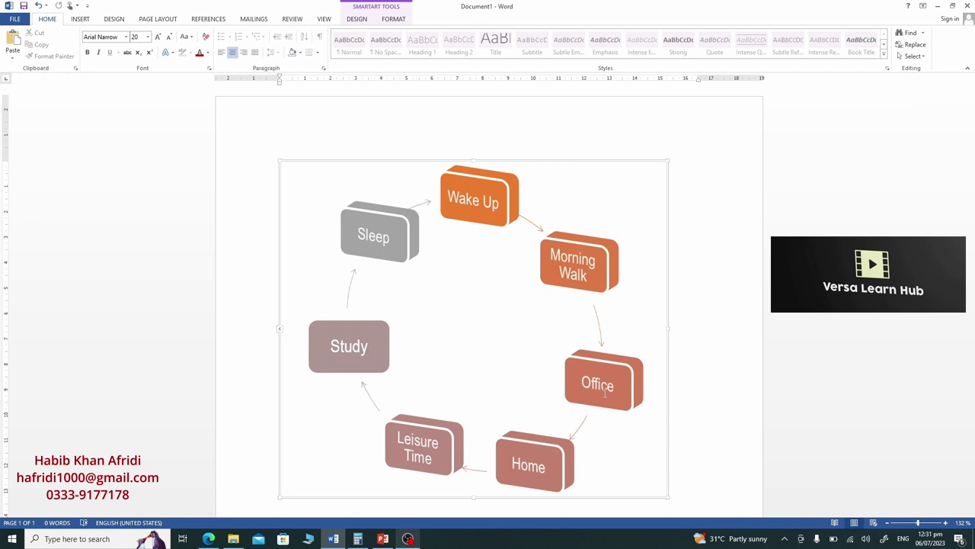
{"action": "left_click", "coordinate": [404, 235]}
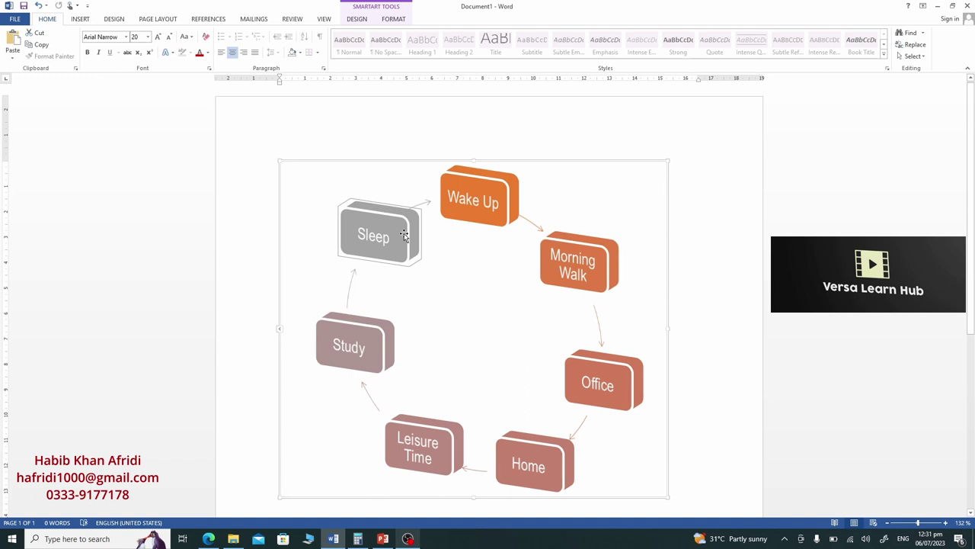
{"action": "left_click", "coordinate": [596, 363]}
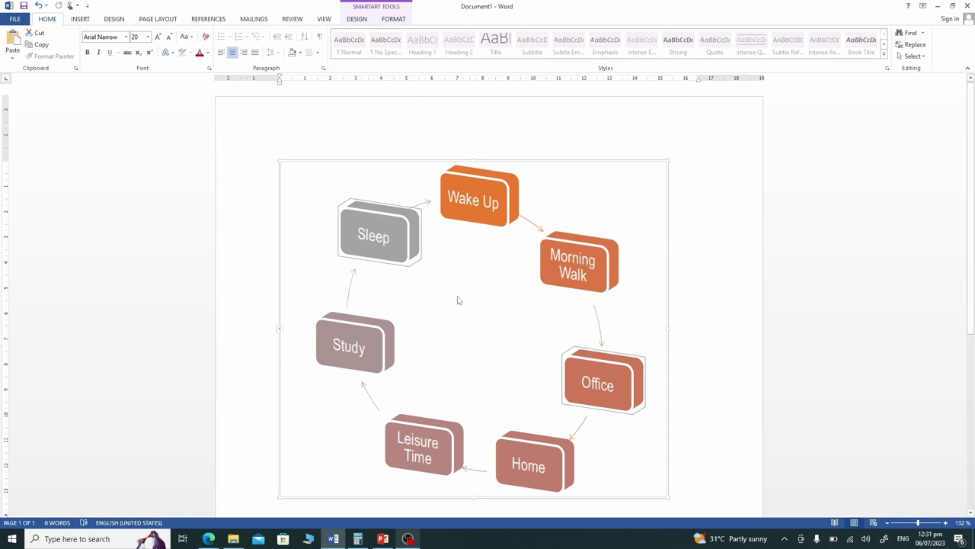
- Set the Sleep and Office text to the Algerian font at size 24
{"action": "left_click", "coordinate": [126, 36]}
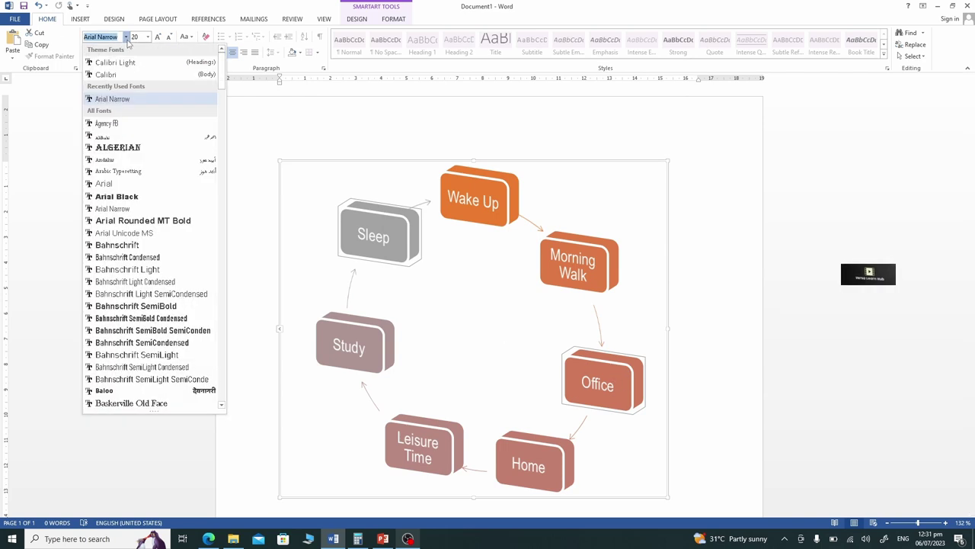
{"action": "left_click", "coordinate": [129, 149]}
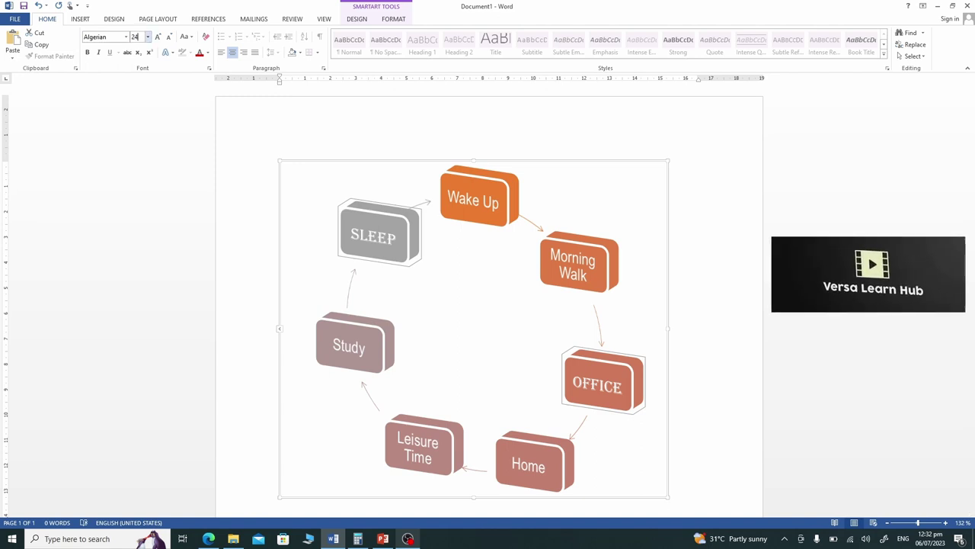
{"action": "type", "text": "24"}
{"action": "key", "text": "Return"}
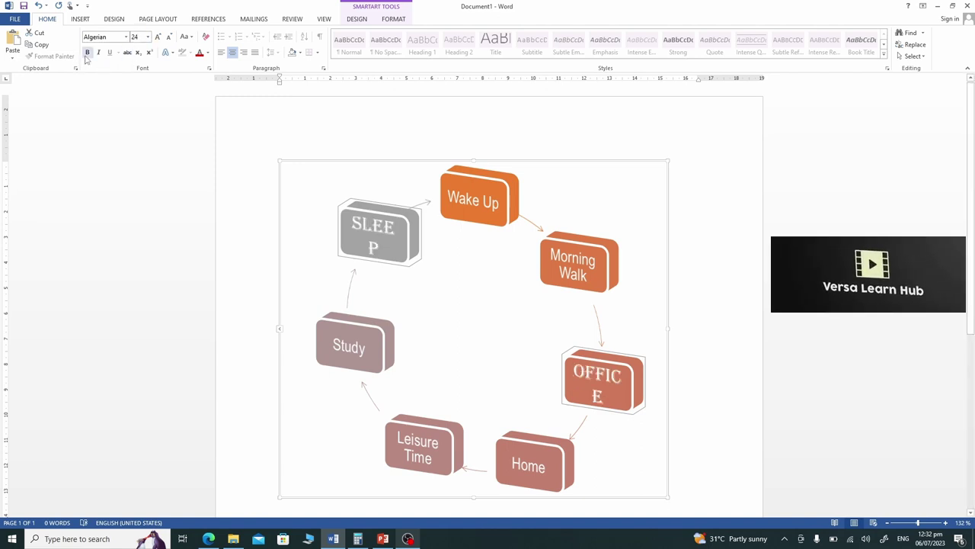
- Make the Sleep and Office text bold, remove the italic, and shrink the size back to 20
{"action": "left_click", "coordinate": [87, 52]}
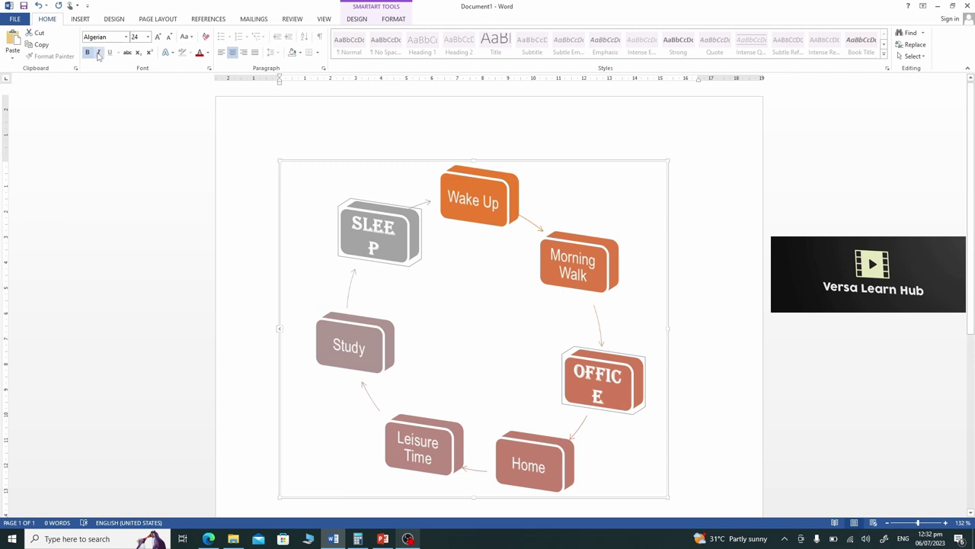
{"action": "left_click", "coordinate": [98, 53]}
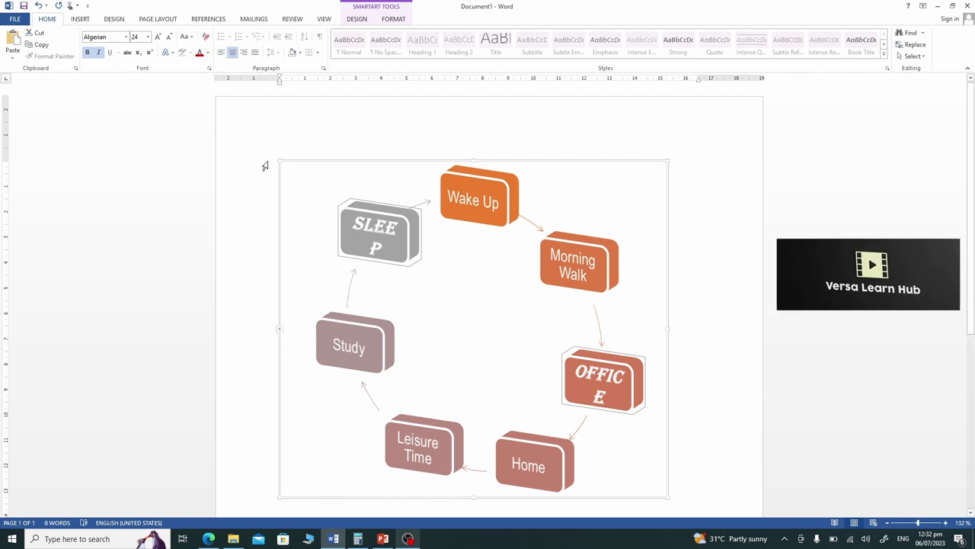
{"action": "key", "text": "ctrl+i"}
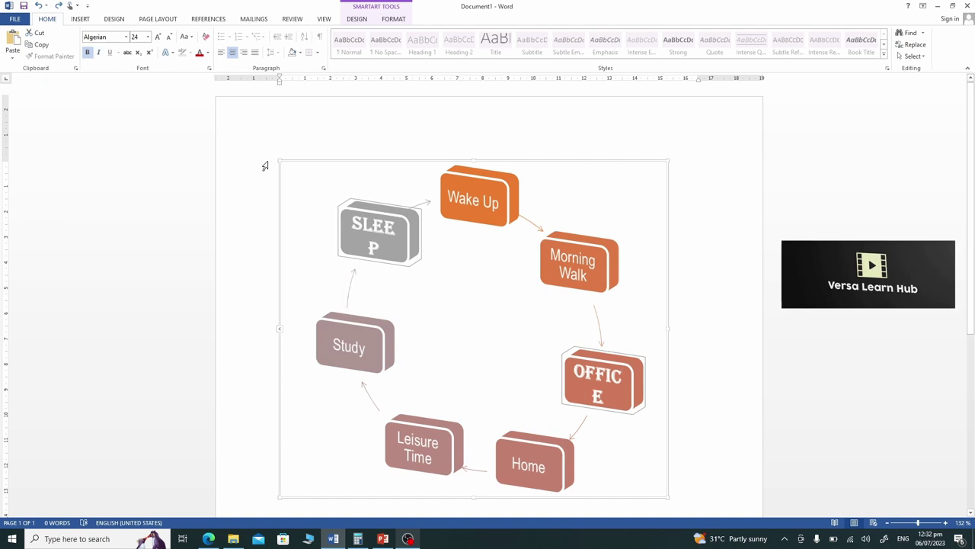
{"action": "key", "text": "ctrl+shift+comma"}
{"action": "key", "text": "ctrl+shift+comma"}
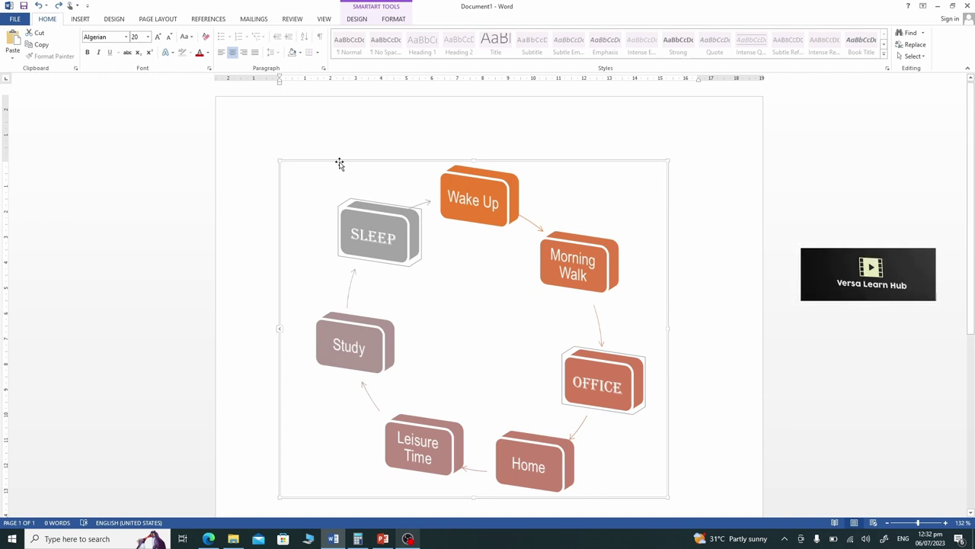
{"action": "left_click", "coordinate": [340, 165]}
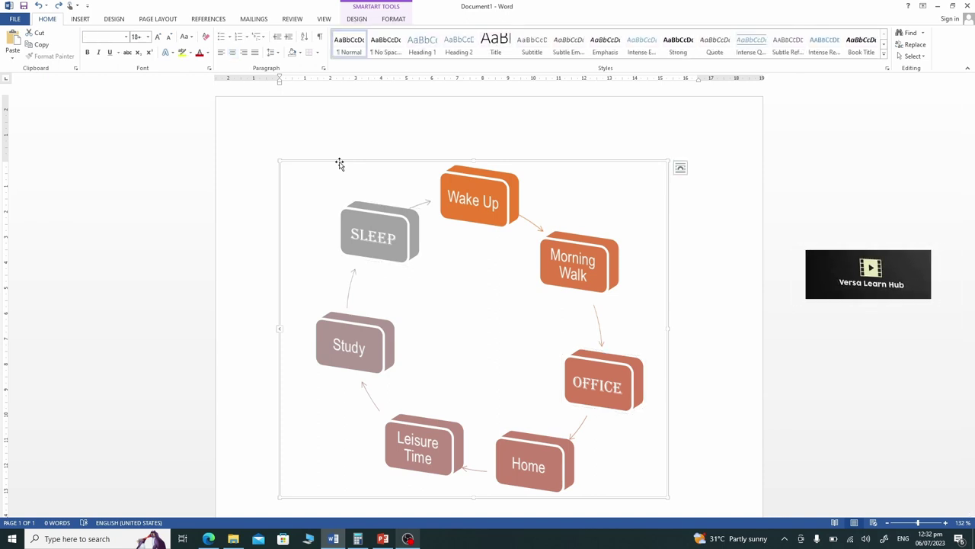